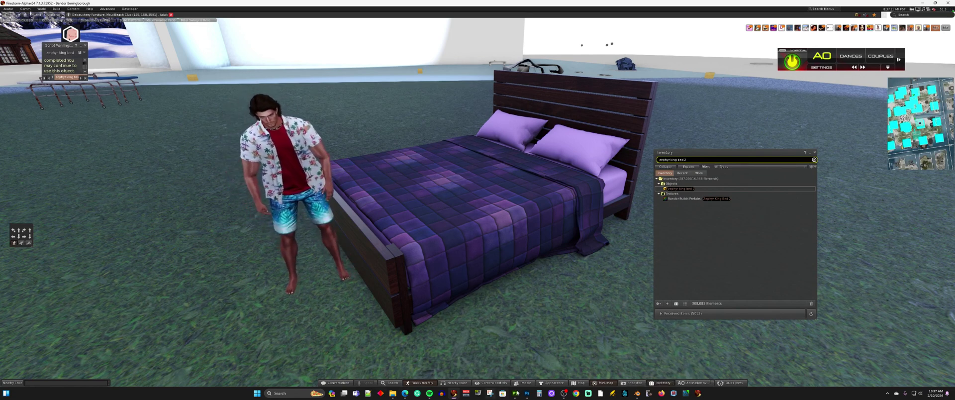
Switch to Photoshop and fill the Metallic Blue layer of the comforter occlusionRoughnessMetallic image with black.
mouse_move(527, 396)
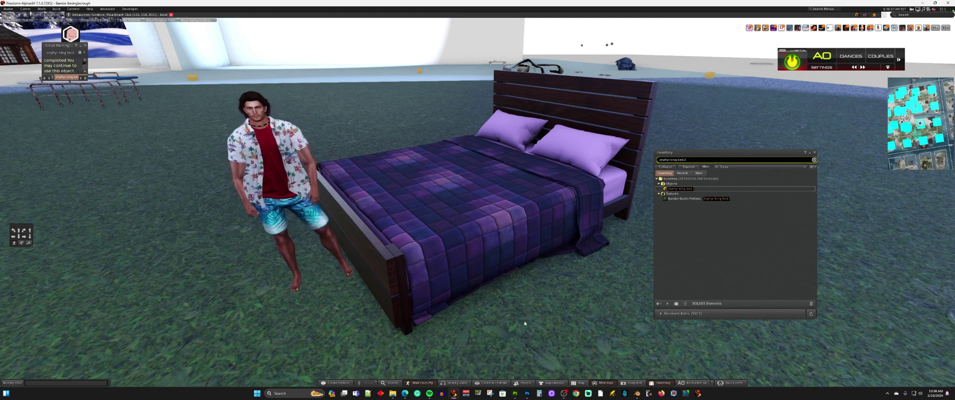
left_click(527, 396)
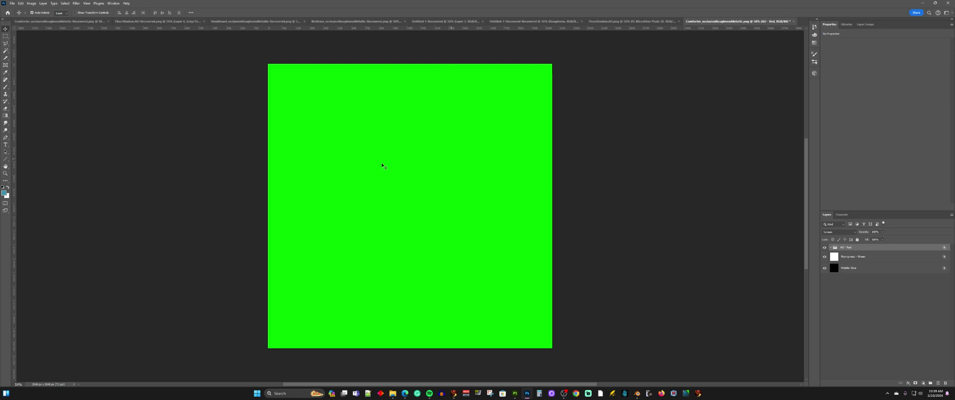
left_click(21, 3)
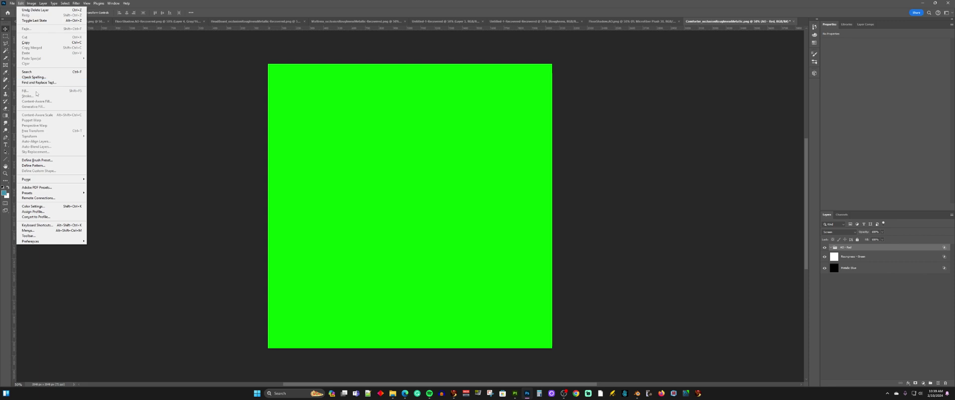
left_click(873, 269)
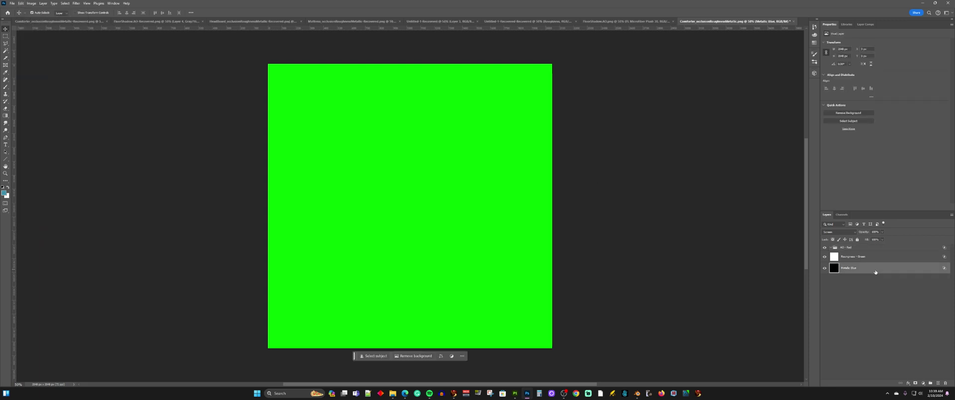
left_click(21, 3)
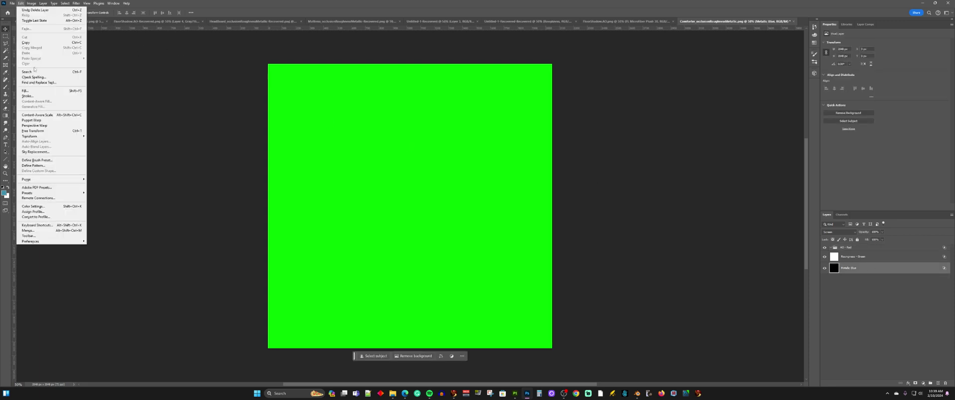
left_click(34, 93)
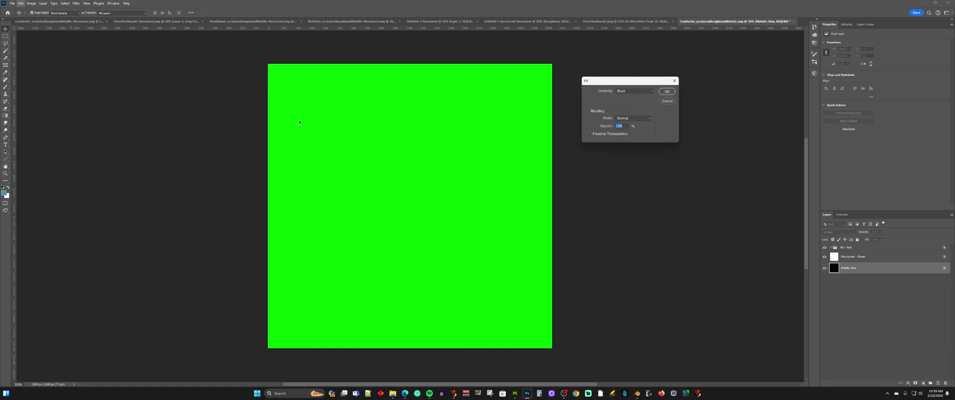
left_click(666, 95)
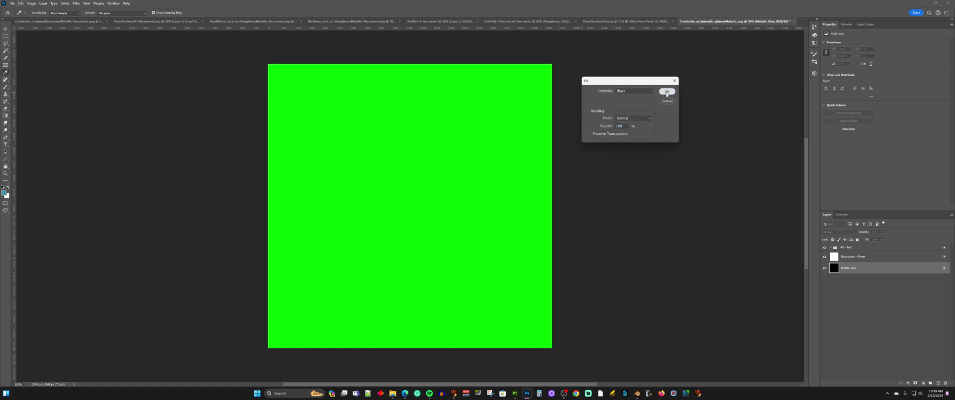
Fill the Roughness - Green layer with white.
left_click(860, 257)
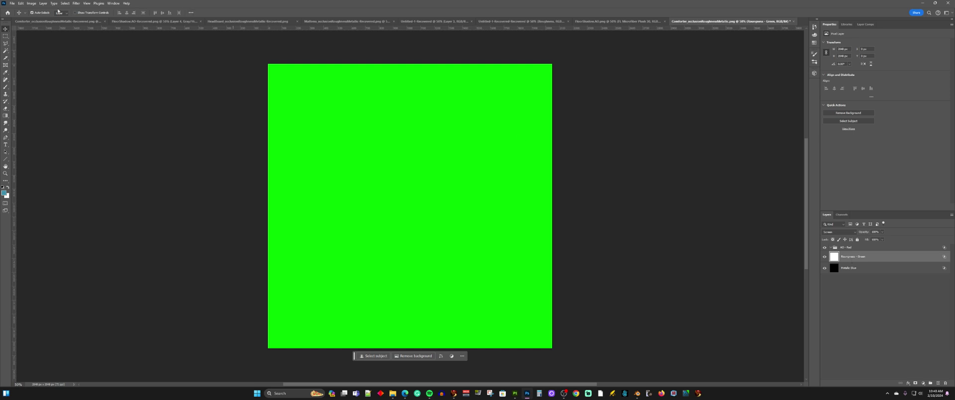
left_click(20, 3)
left_click(25, 91)
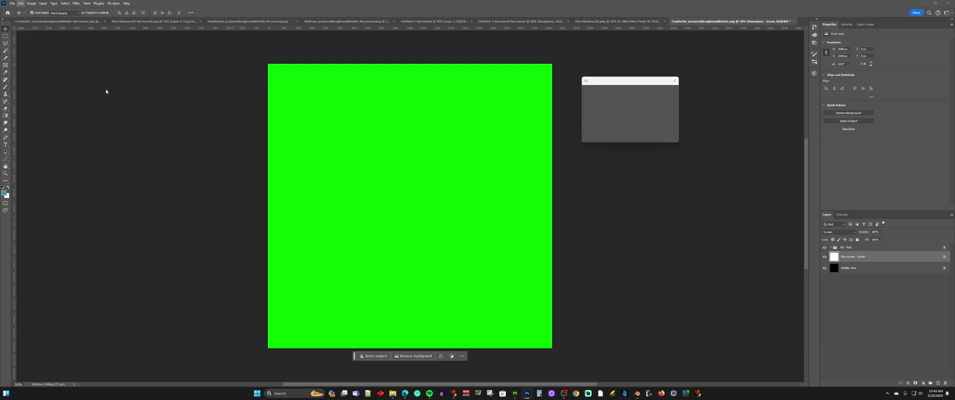
left_click(634, 91)
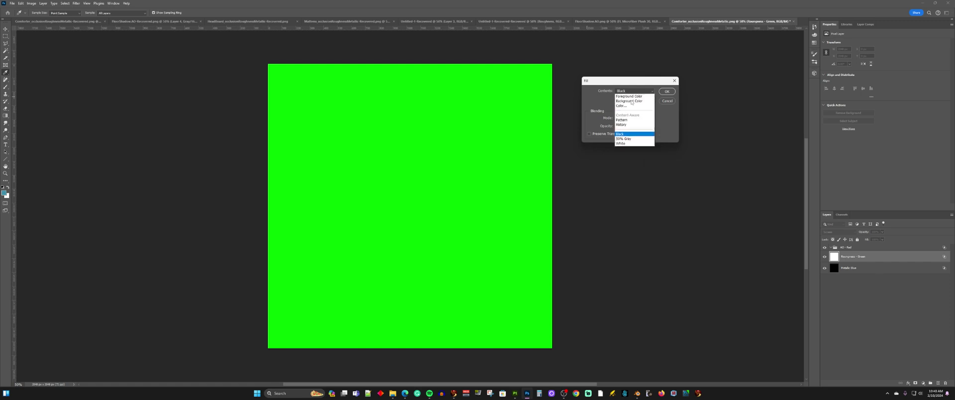
left_click(624, 143)
left_click(667, 91)
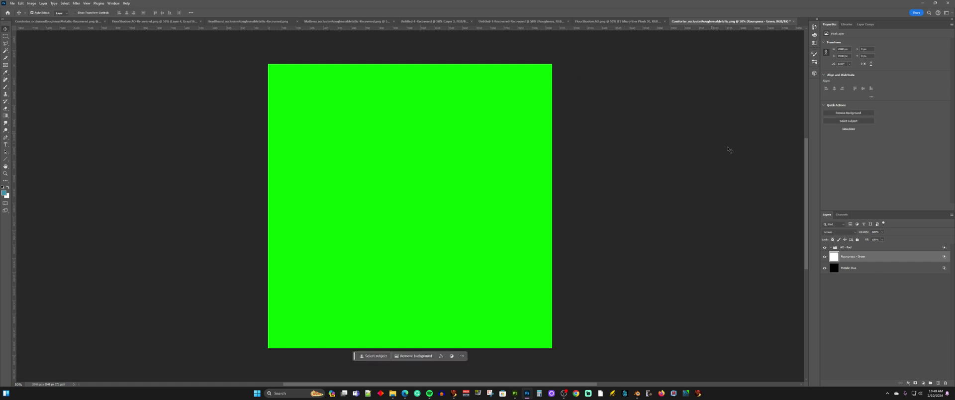
Set the blend mode of the AO - Red group to Screen.
left_click(864, 249)
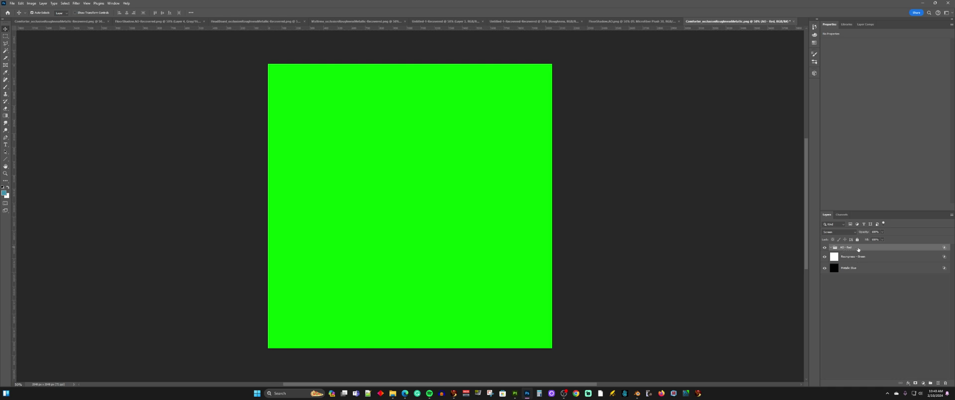
key("ctrl+s")
key("ctrl+s")
left_click(854, 233)
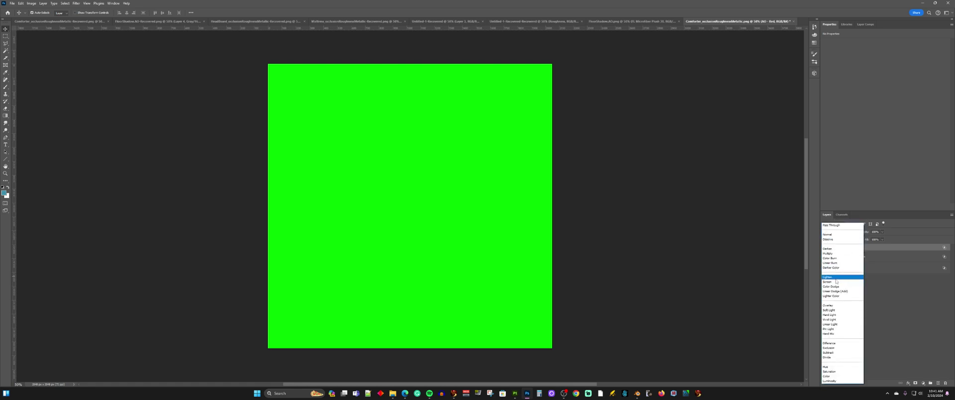
left_click(835, 282)
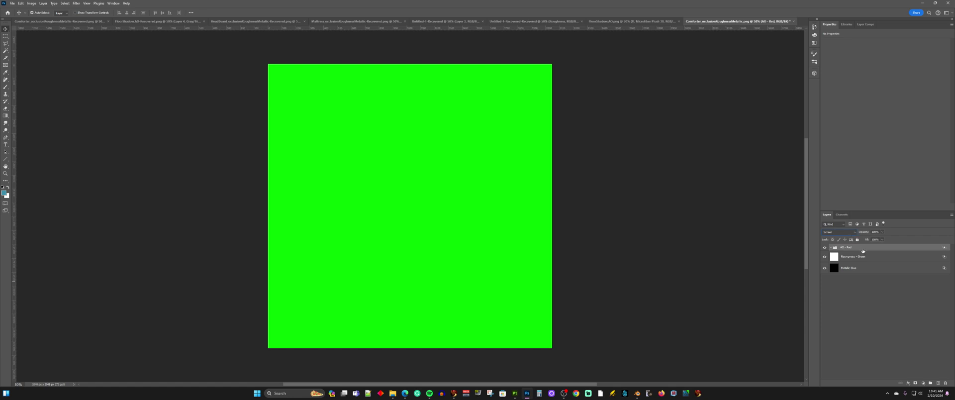
Choose Screen as the blend mode in the AO - Red group's Layer Style blending options and apply it.
right_click(886, 250)
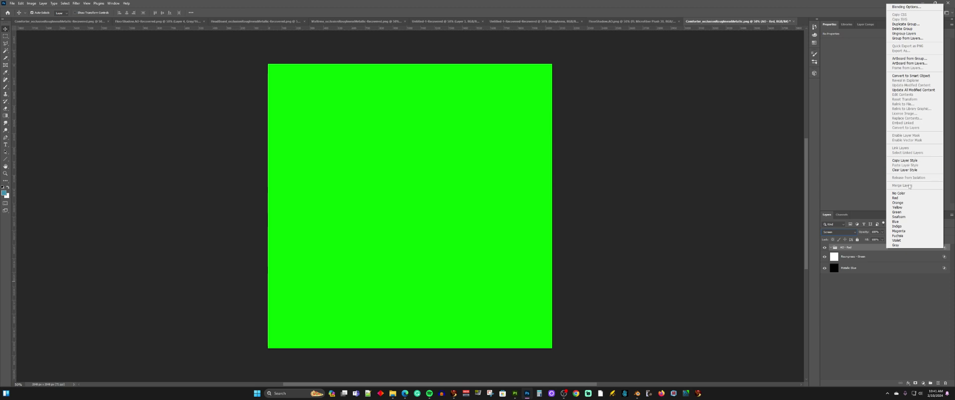
left_click(896, 7)
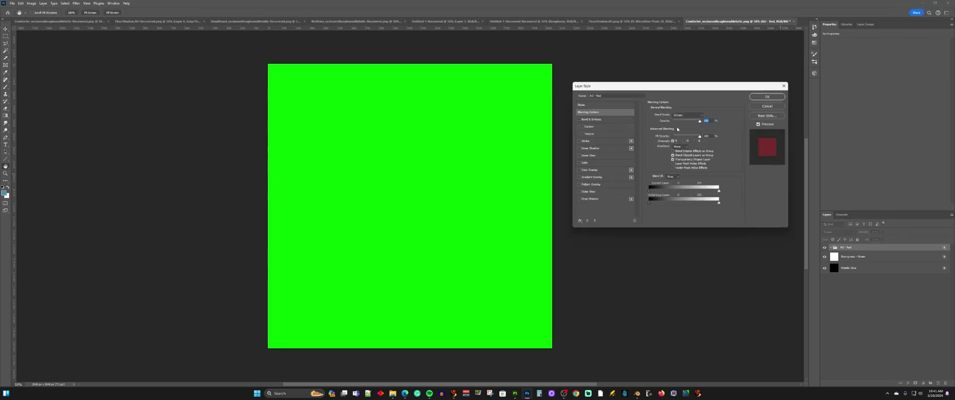
left_click(682, 118)
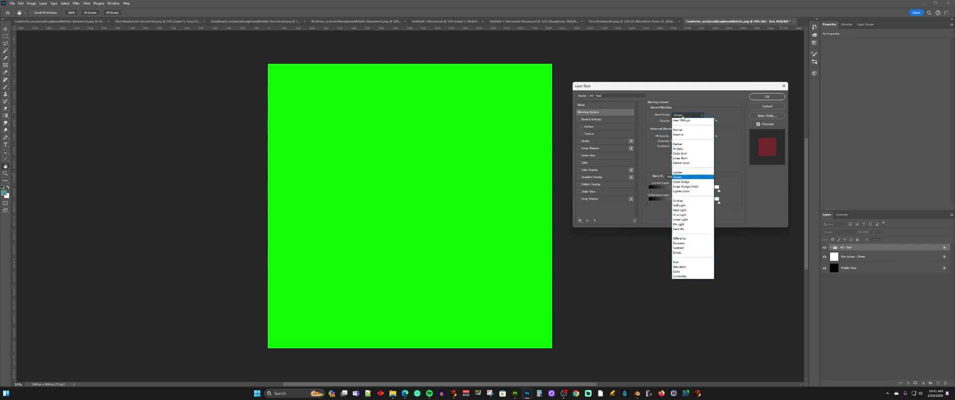
left_click(682, 177)
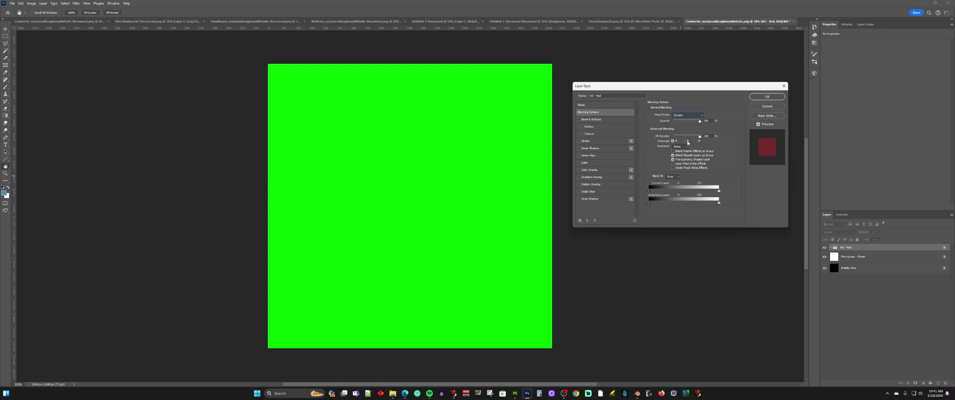
left_click(764, 97)
Review the blend mode and channel settings in the blending options of the Roughness - Green and Metallic Blue layers.
left_click(882, 260)
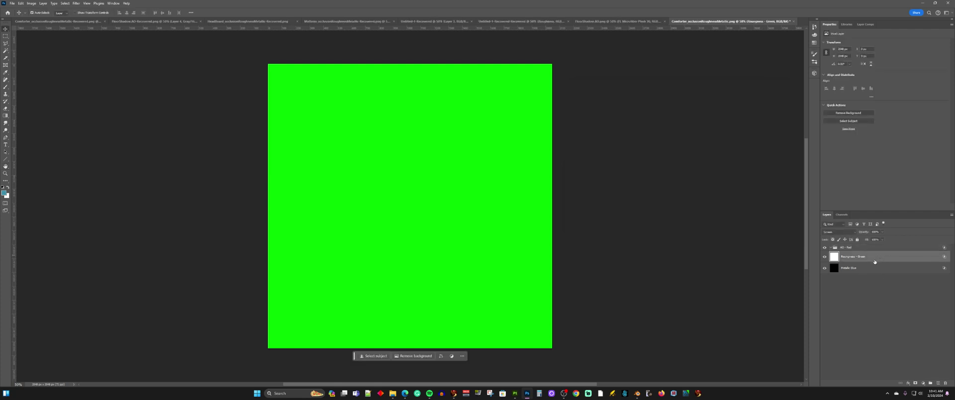
right_click(876, 259)
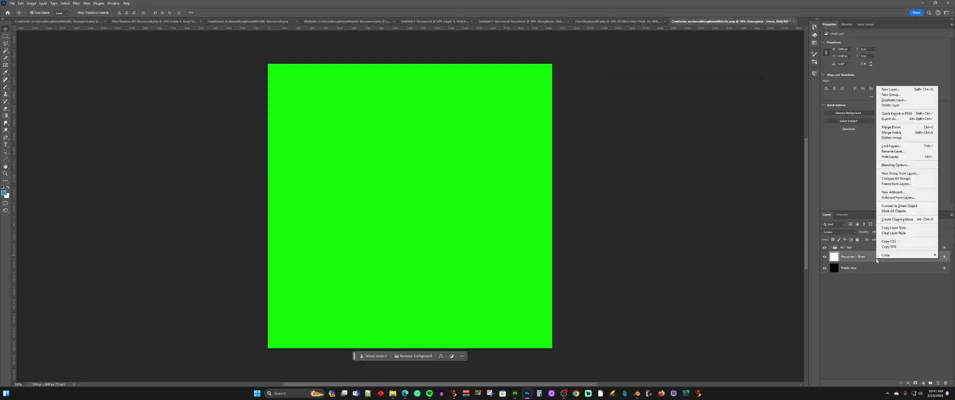
left_click(895, 166)
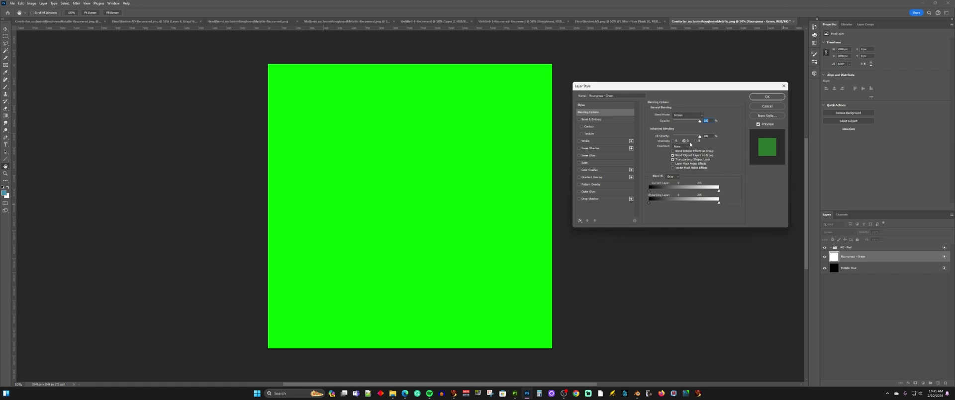
left_click(764, 97)
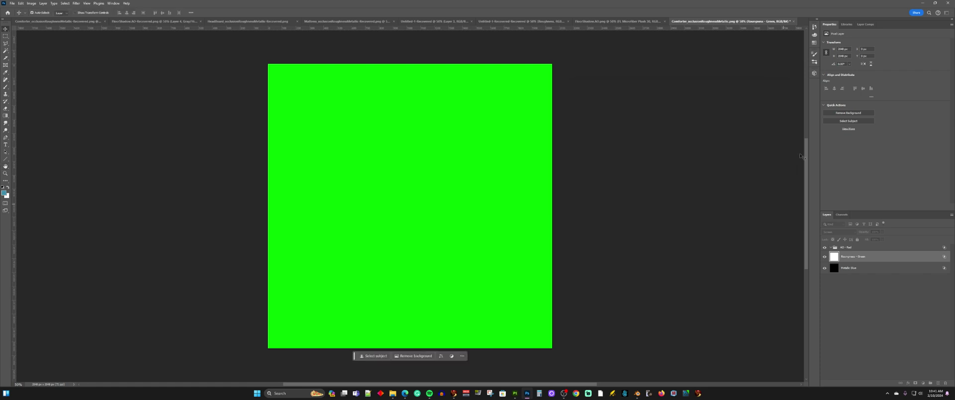
left_click(861, 271)
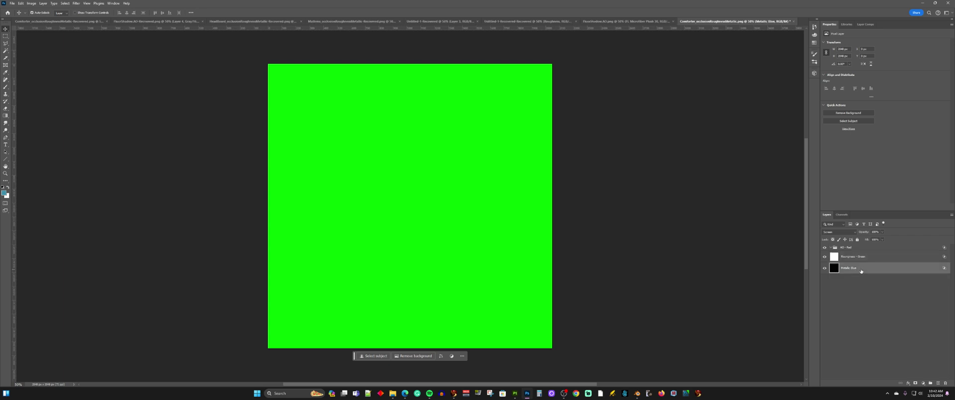
right_click(861, 271)
left_click(870, 185)
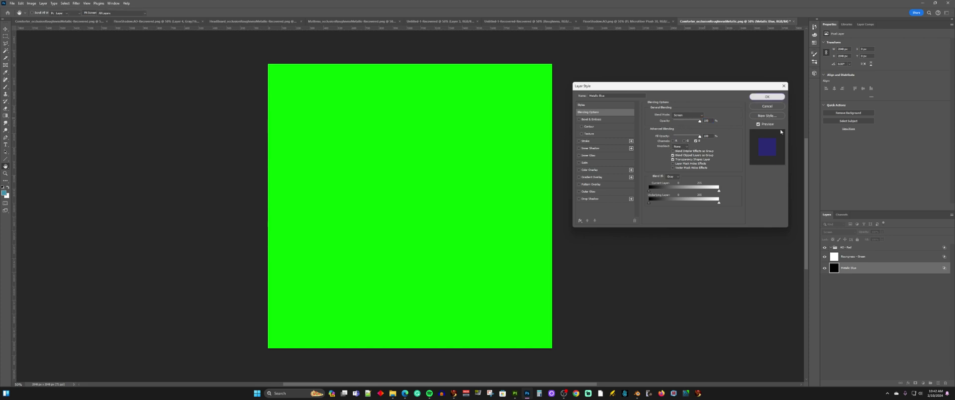
left_click(757, 98)
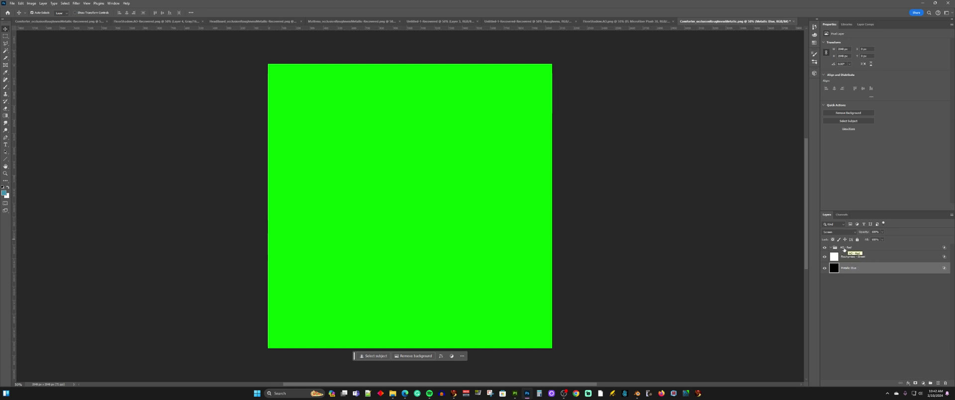
Place the Pillow1.AO image from the export folder as an embedded layer above the AO - Red group.
left_click(841, 248)
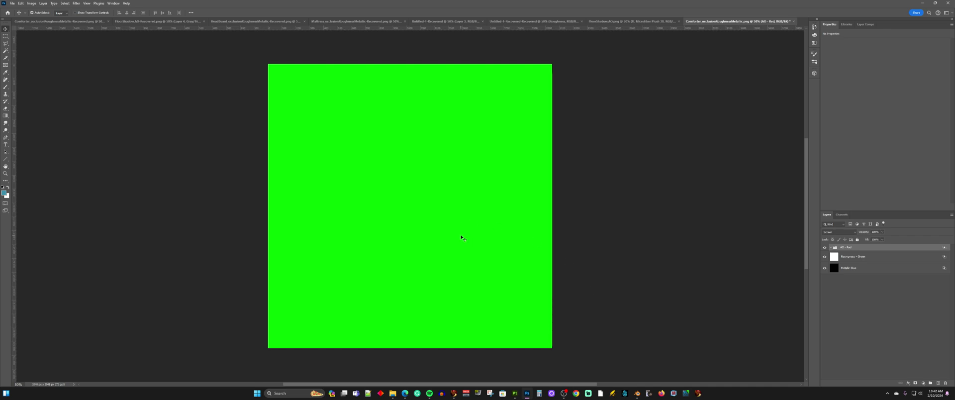
key("ctrl+shift+p")
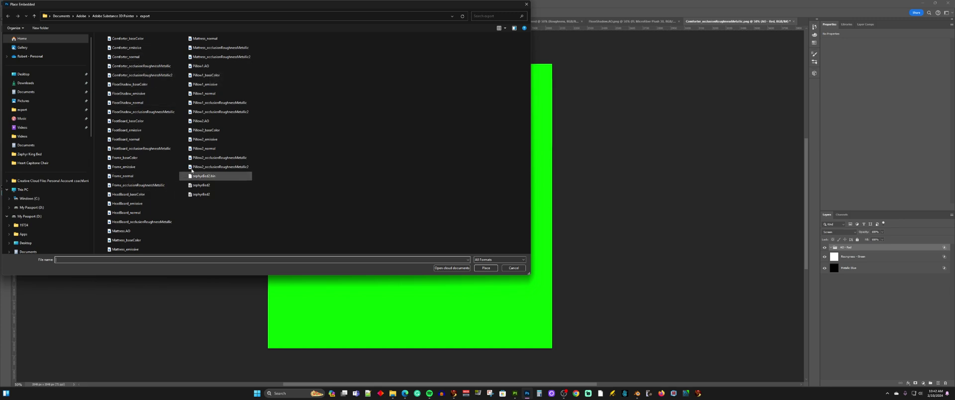
left_click(206, 68)
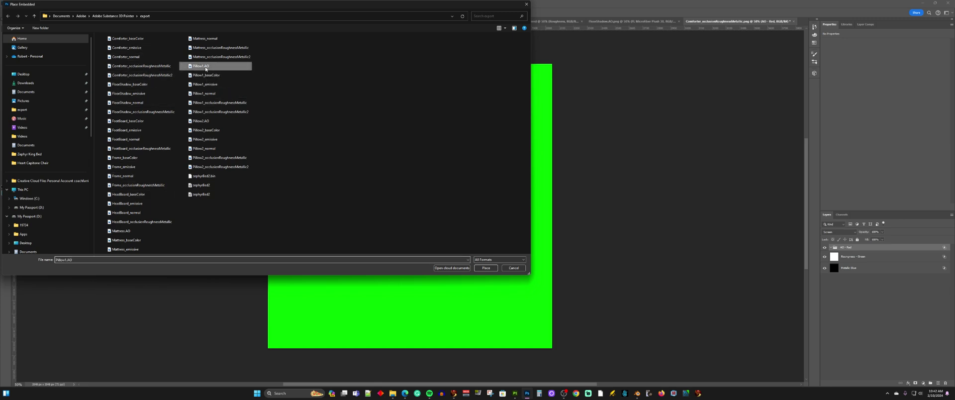
left_click(486, 268)
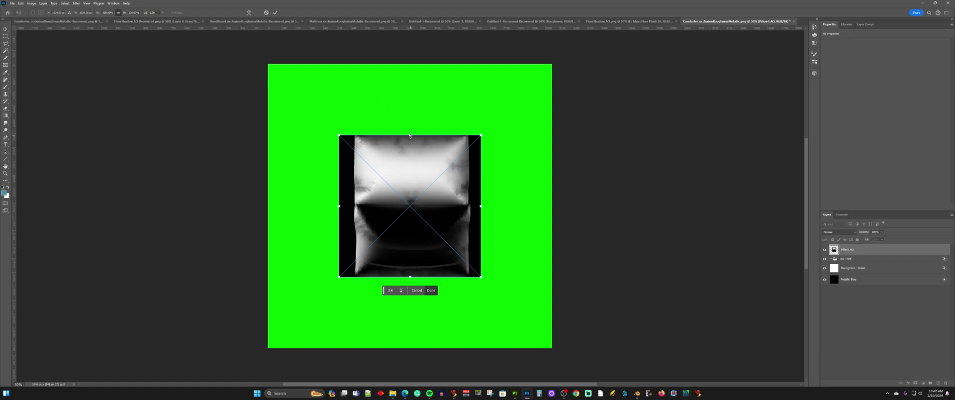
Scale the placed pillow AO image to fill the whole canvas and move its layer into the AO - Red group.
left_click_drag(409, 135, 411, 68)
left_click_drag(410, 277, 413, 347)
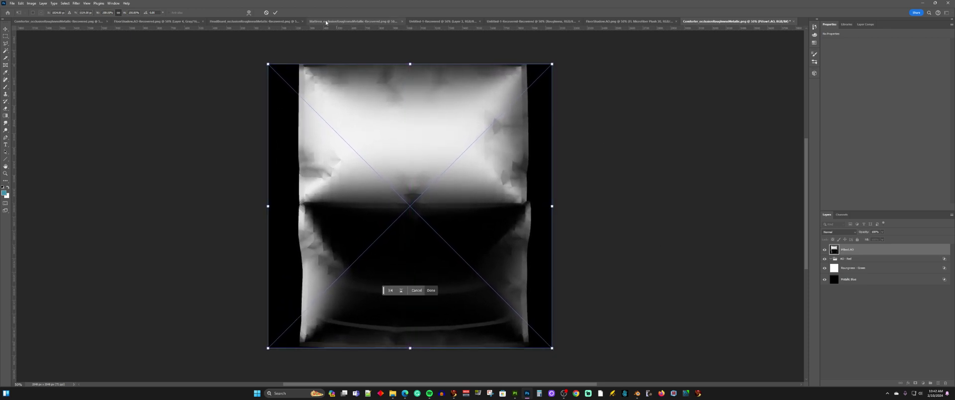
left_click(275, 12)
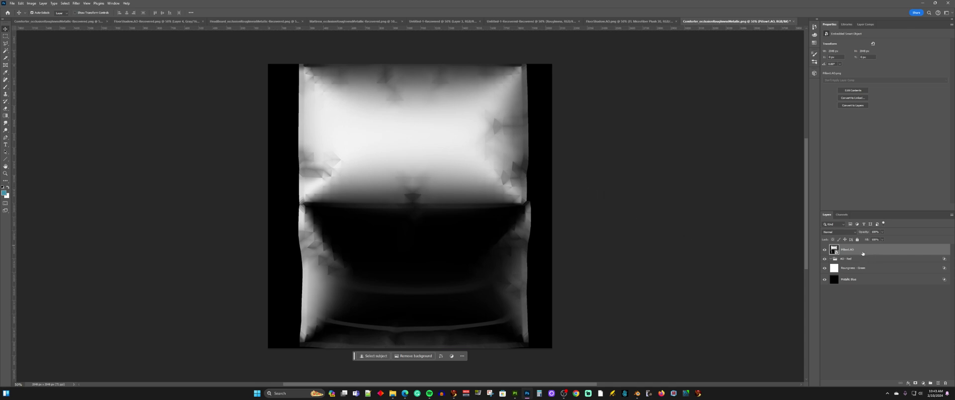
left_click_drag(836, 252, 845, 260)
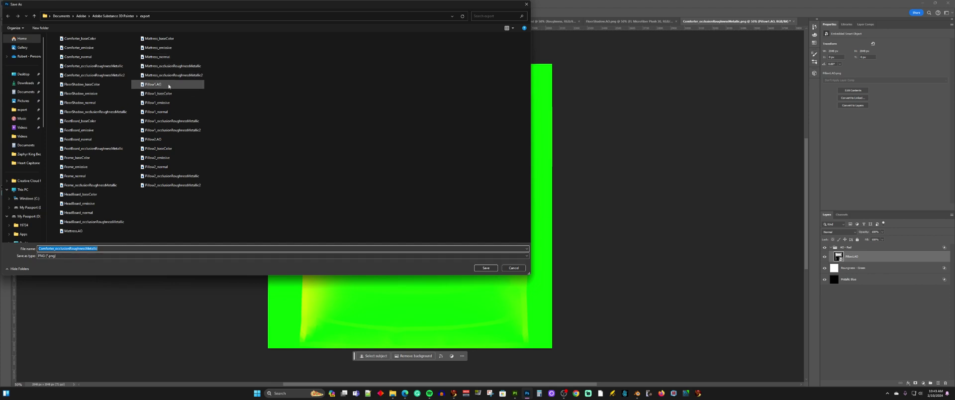
Save the combined image as a PNG named Pillow1_occlusionRoughnessMetallic2 in the export folder, replacing the existing file.
left_click(196, 132)
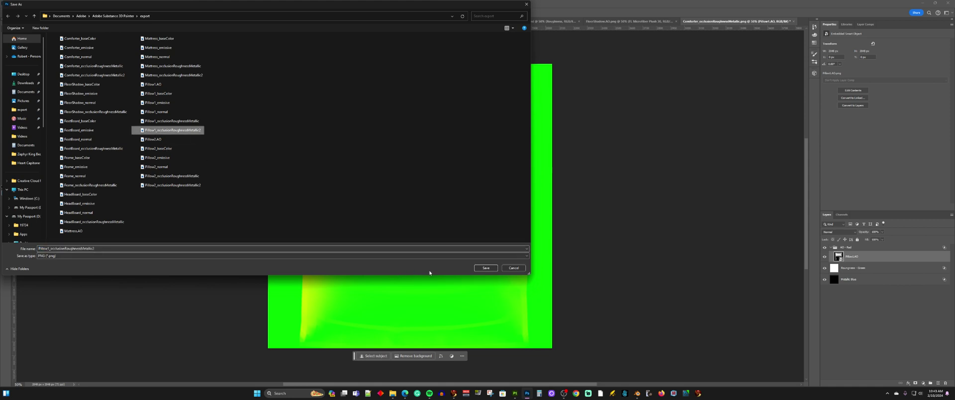
left_click(486, 268)
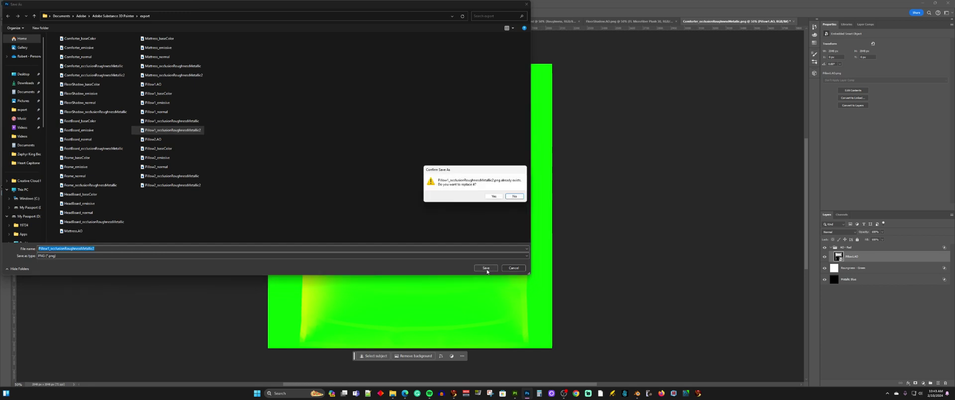
left_click(494, 200)
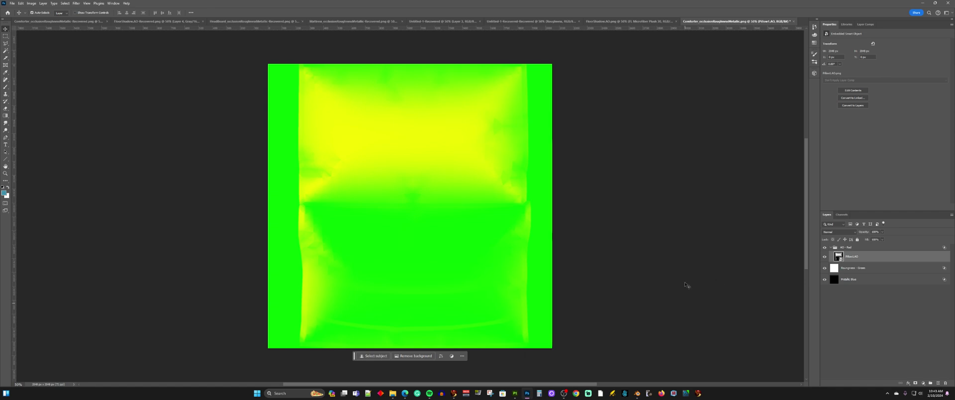
Switch to Firestorm and clear the inventory search filter.
left_click(454, 393)
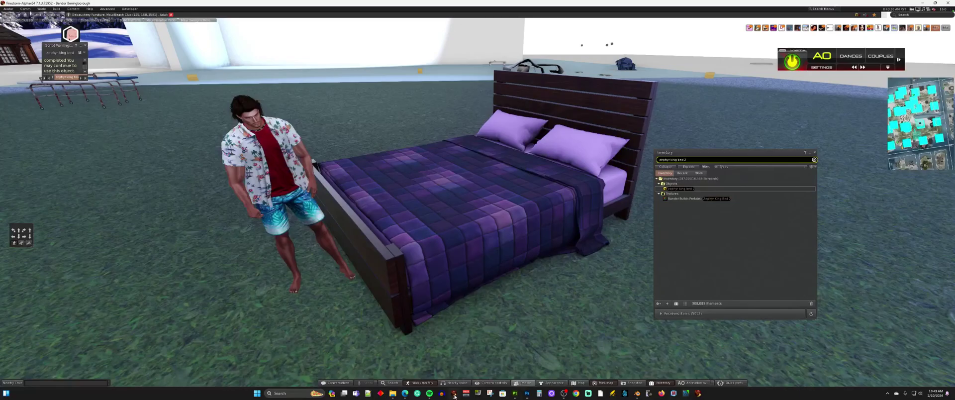
right_click(485, 221)
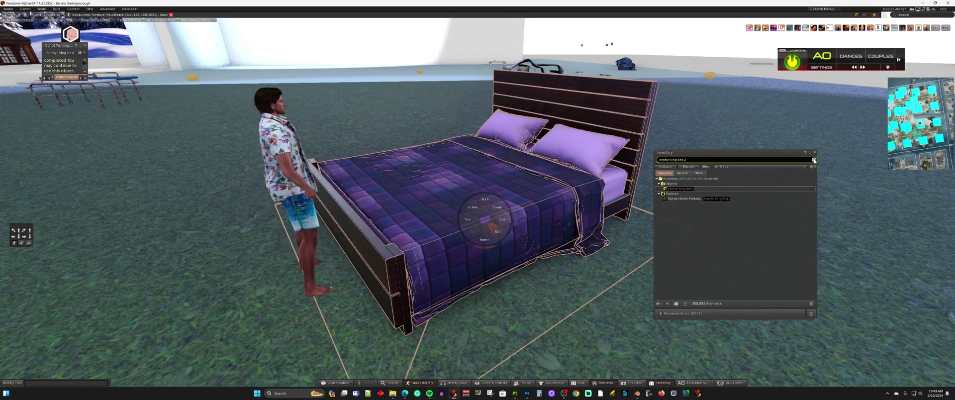
left_click(815, 160)
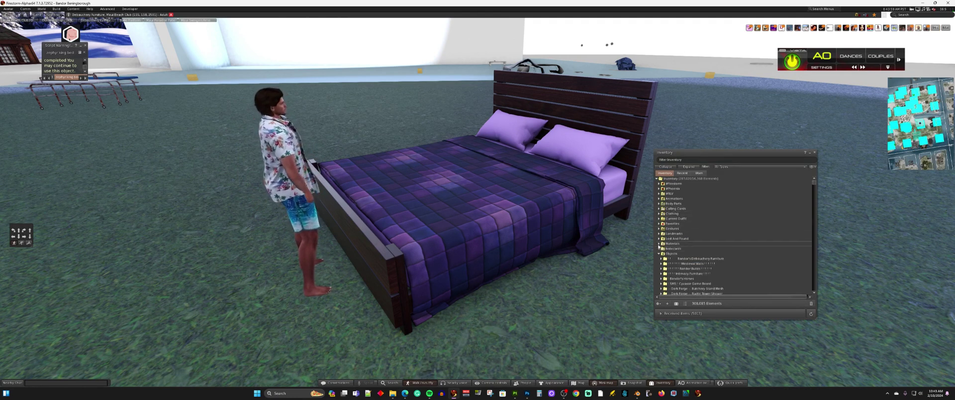
Create a material named Test PBR AO Material for Pillow1 in the Materials folder and open it in the material editor.
left_click(659, 244)
right_click(679, 244)
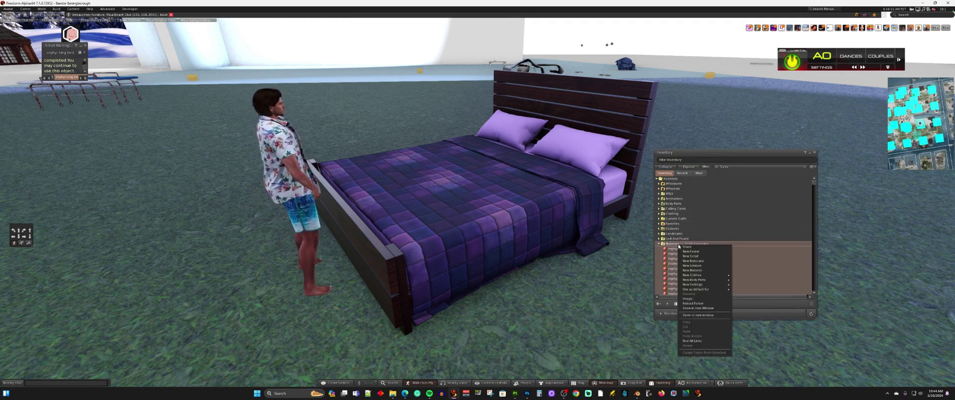
left_click(692, 270)
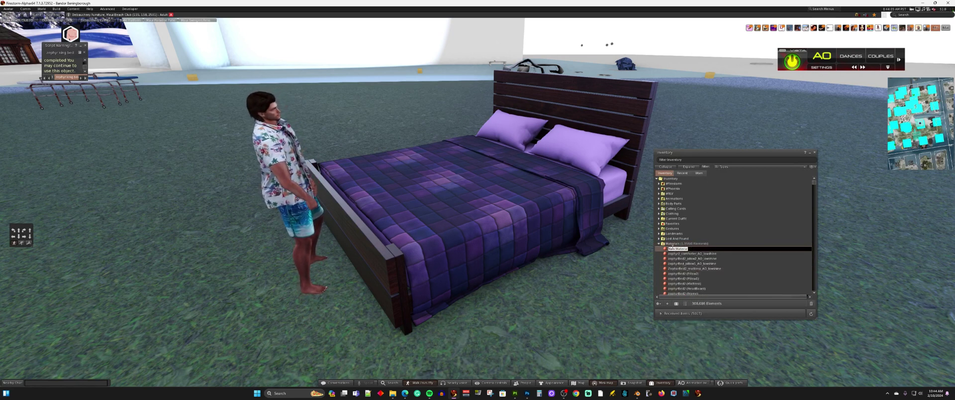
type("Tex")
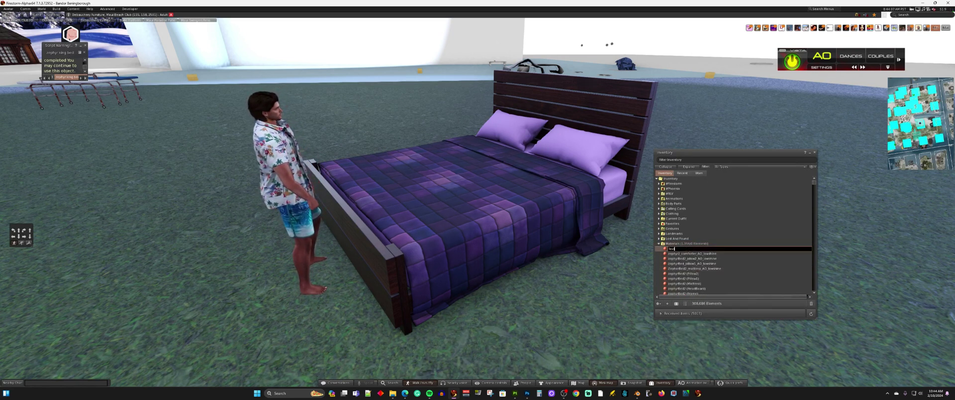
type("t FPBR AO Mat")
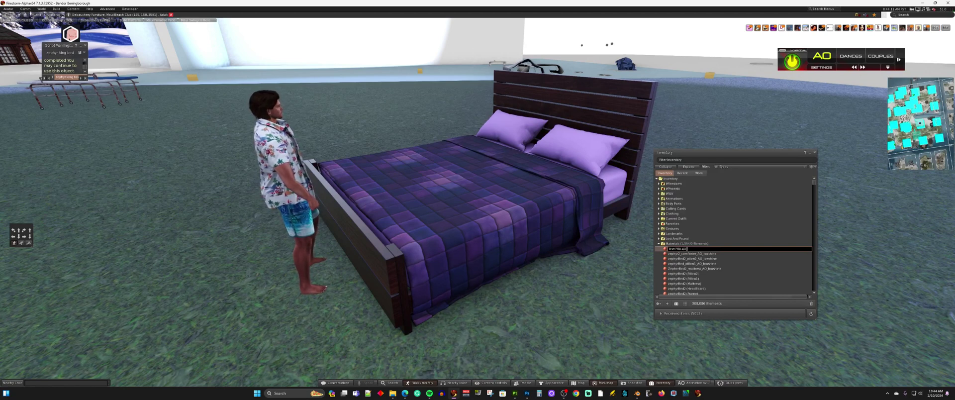
type("erial")
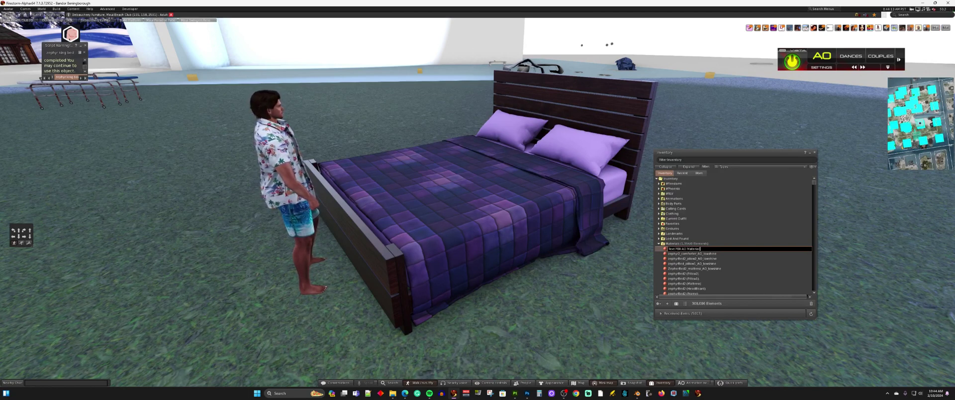
type(" for Video")
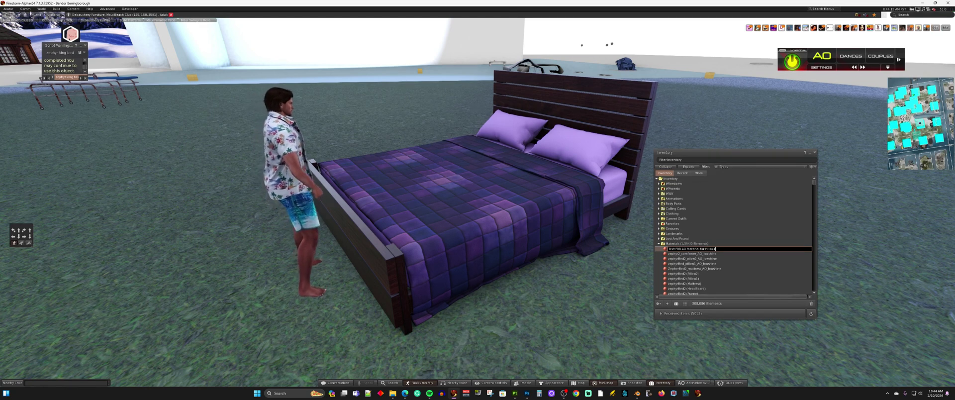
key("Return")
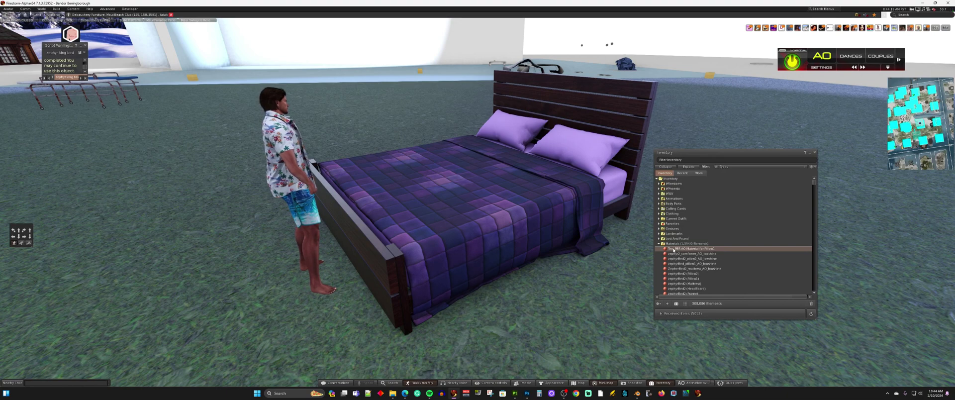
double_click(675, 248)
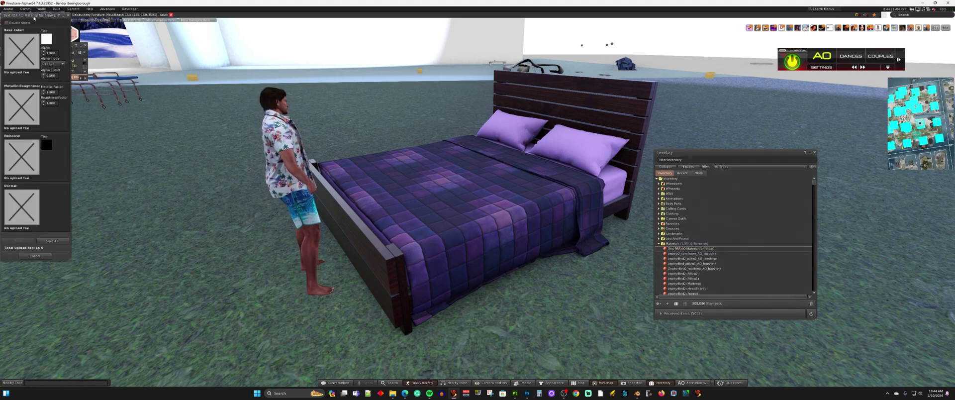
left_click_drag(30, 15, 482, 101)
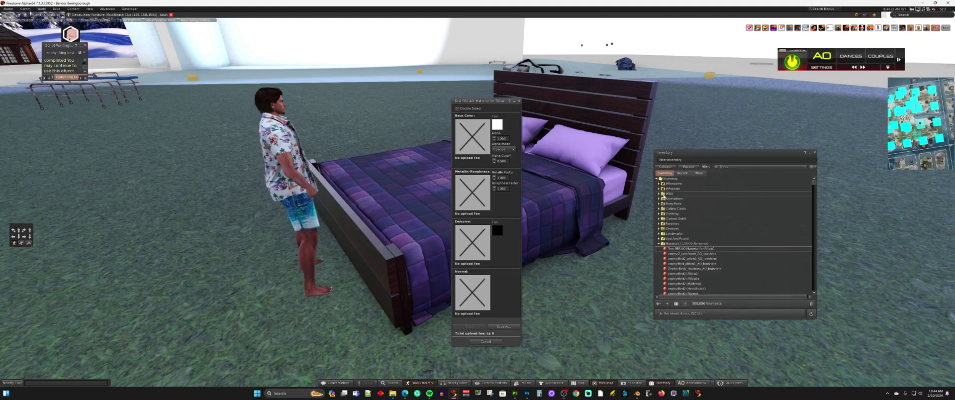
Upload the Pillow1_occlusionRoughnessMetallic2 image from the export folder as a texture.
left_click(56, 8)
mouse_move(75, 79)
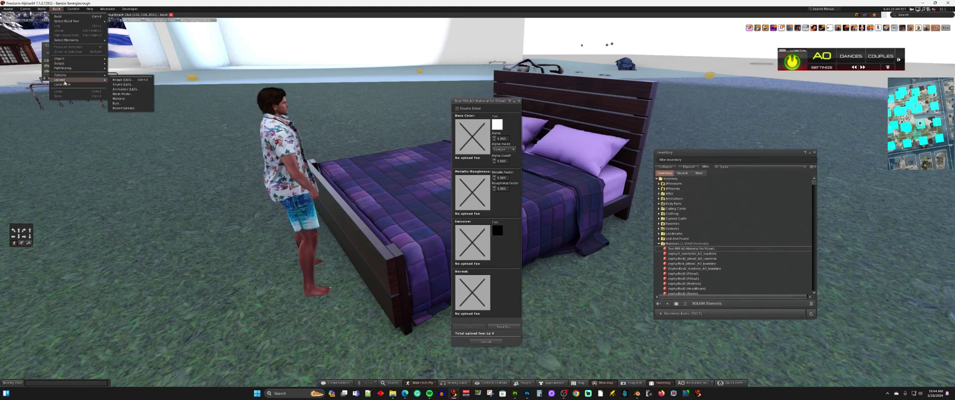
left_click(123, 80)
left_click(241, 107)
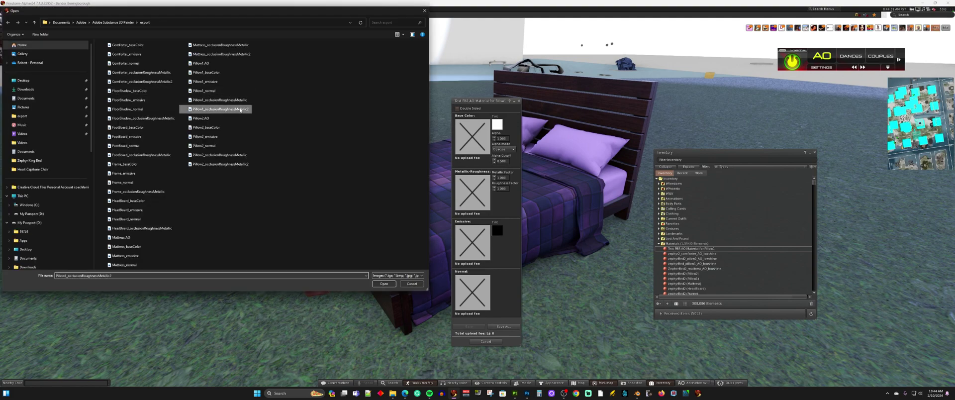
left_click(384, 284)
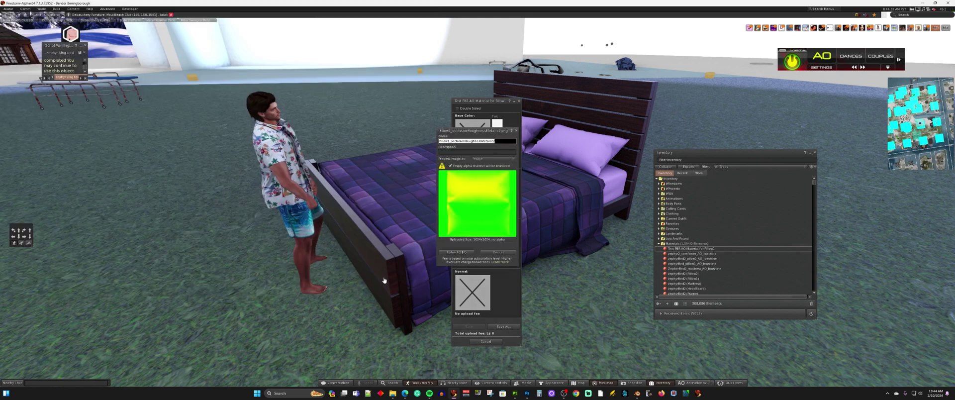
left_click(448, 251)
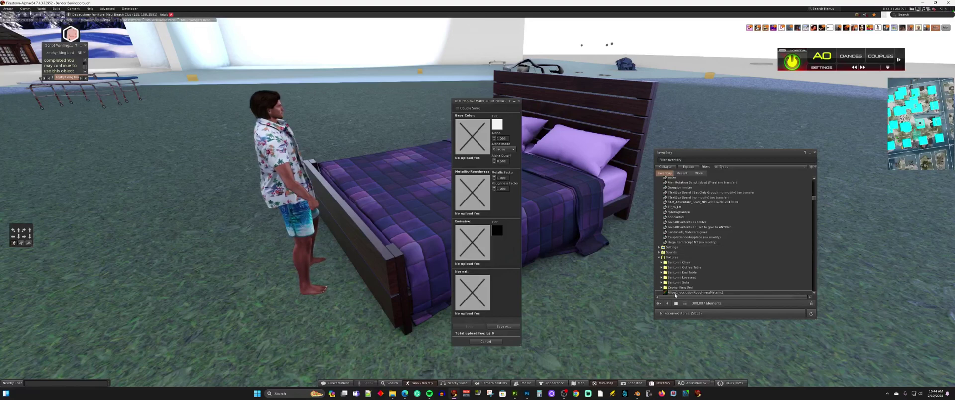
Assign the uploaded Pillow1_occlusionRoughnessMetallic2 texture to the material's Metallic-Roughness slot and set the metallic factor to 0.
left_click_drag(676, 294, 599, 274)
left_click_drag(482, 282, 472, 193)
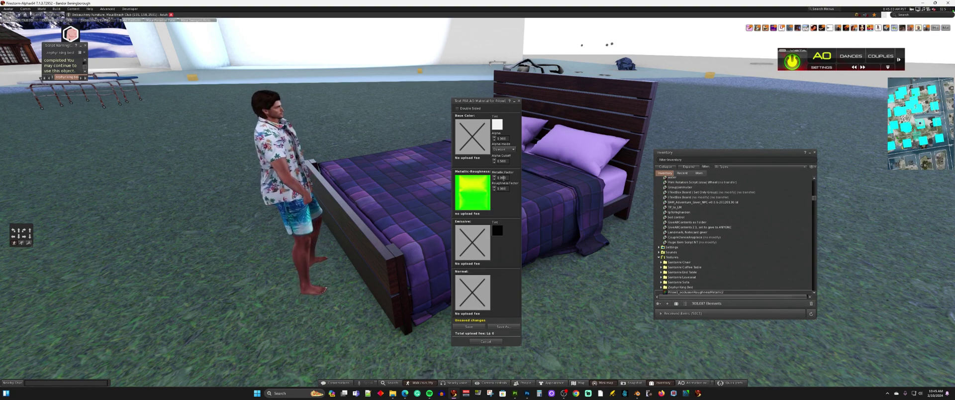
double_click(502, 178)
triple_click(503, 178)
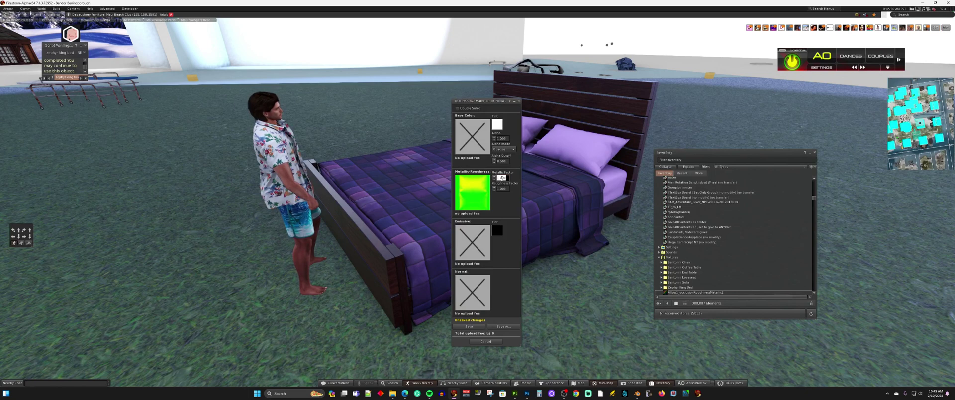
type("0")
left_click(502, 188)
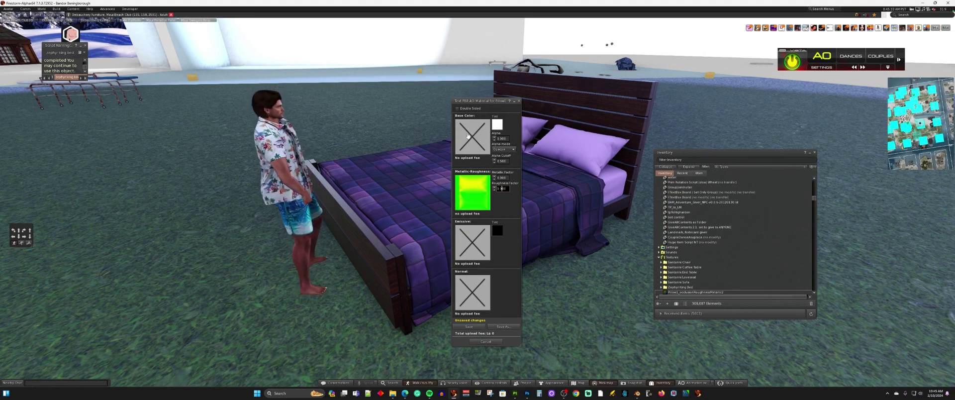
Switch to Photoshop and hide the AO - Red group and the Metallic Blue layer.
left_click(684, 160)
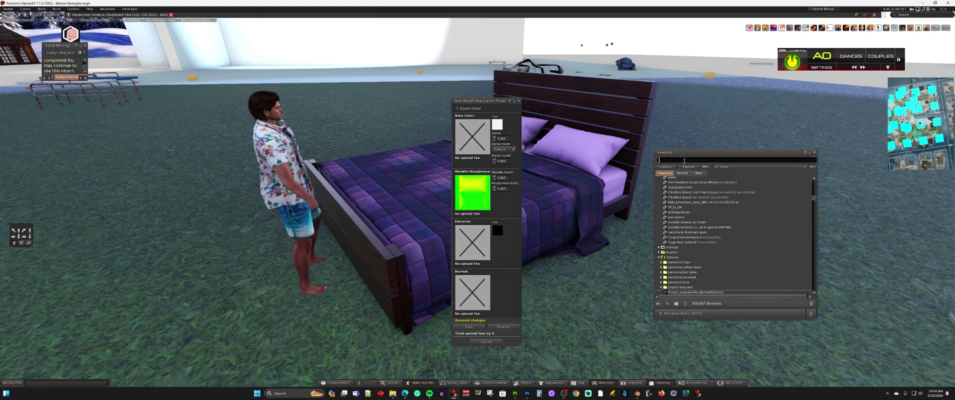
left_click(528, 395)
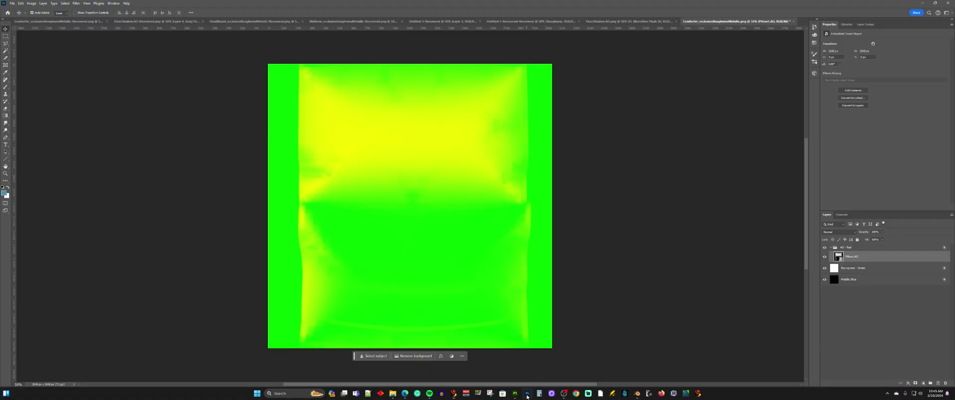
left_click(825, 255)
left_click(825, 256)
left_click(826, 248)
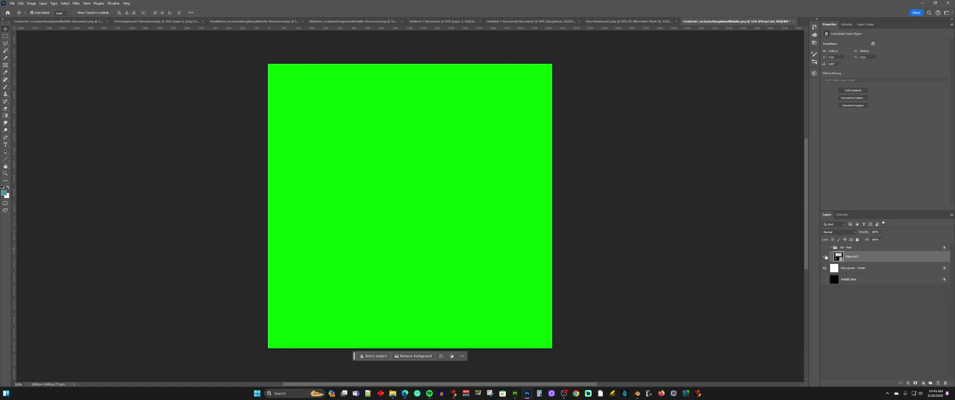
Add a new empty layer above the AO - Red group and hide the Roughness - Green layer.
left_click(849, 248)
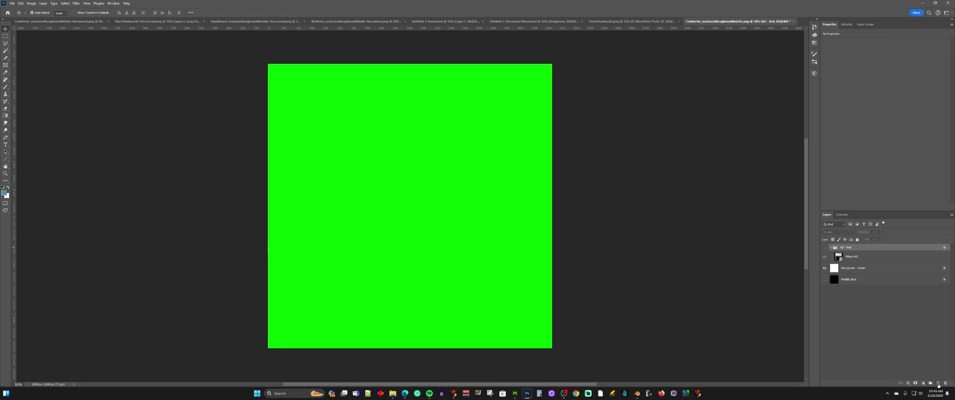
left_click(938, 383)
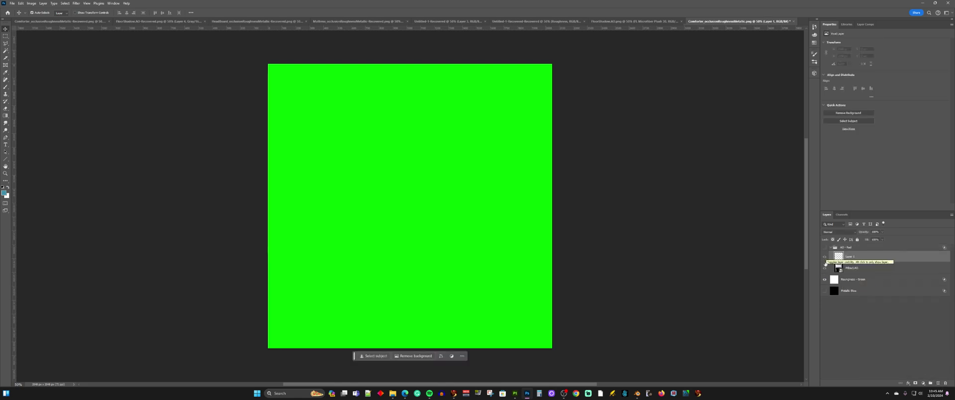
left_click(825, 279)
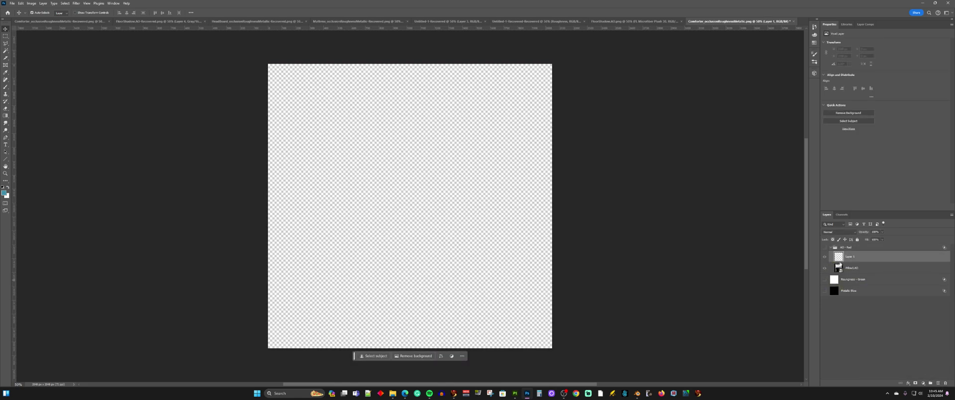
left_click(825, 268)
left_click(825, 268)
left_click(825, 256)
left_click(825, 248)
left_click_drag(847, 258, 850, 246)
left_click(834, 259)
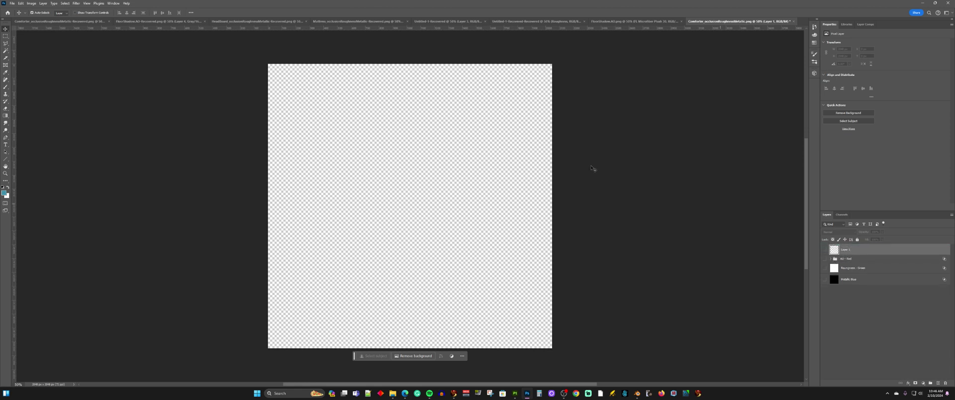
Make the new empty layer visible and fill it with white.
left_click(20, 3)
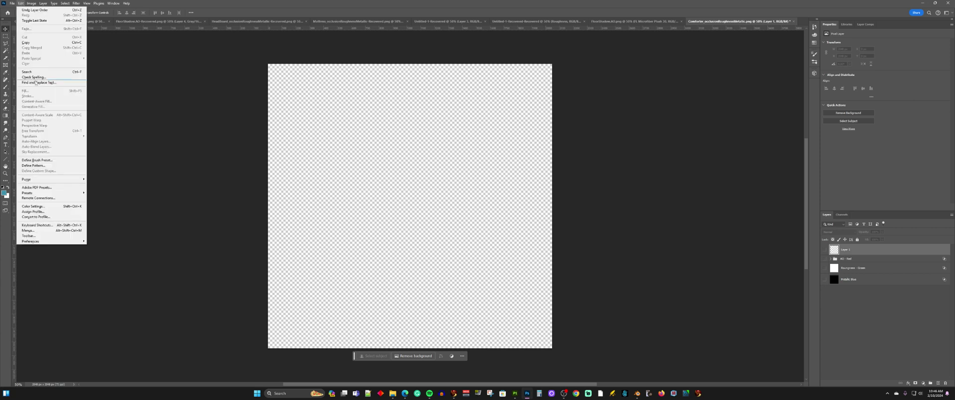
left_click(854, 252)
left_click(825, 251)
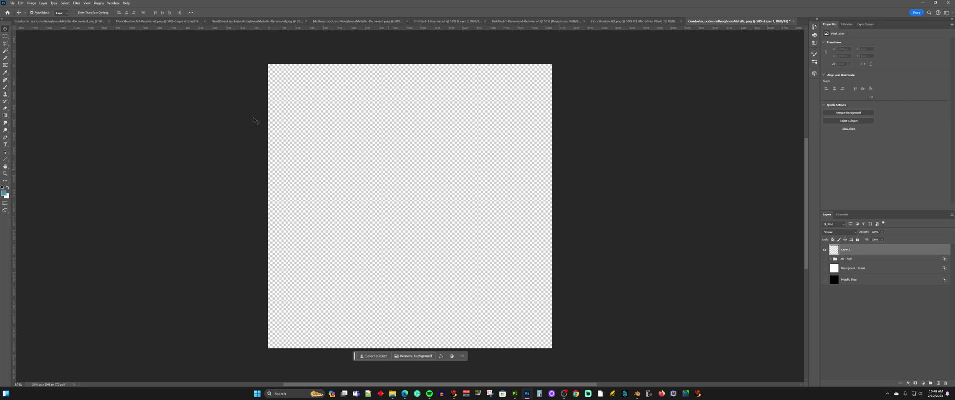
left_click(20, 3)
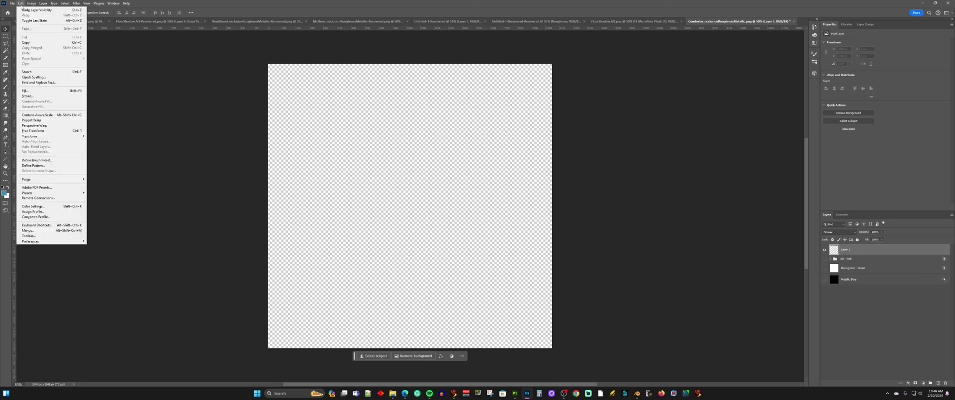
left_click(43, 95)
left_click(667, 92)
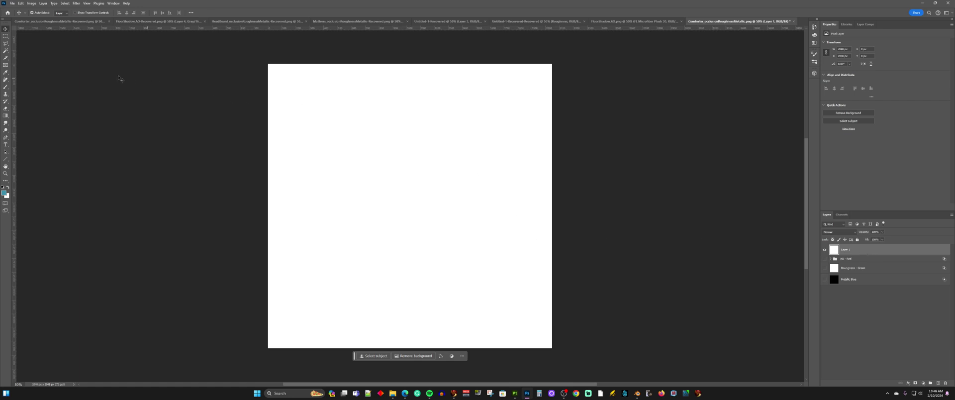
Save the white canvas as a PNG named white2048 in the export folder.
key("ctrl+shift+s")
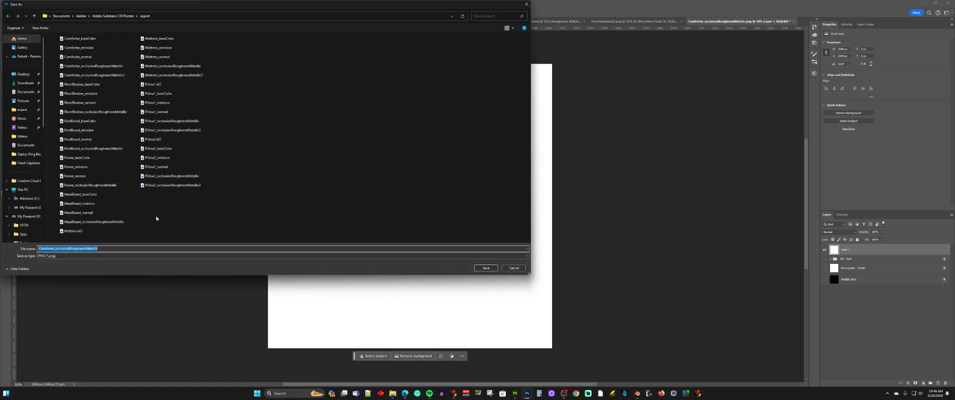
type("white2048")
key("Return")
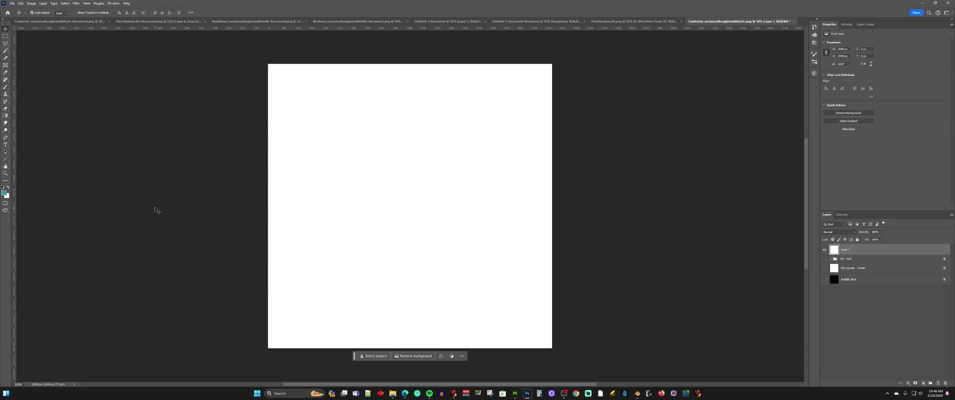
Switch to Firestorm and upload the white2048 image from the export folder as a texture.
key("alt+Tab")
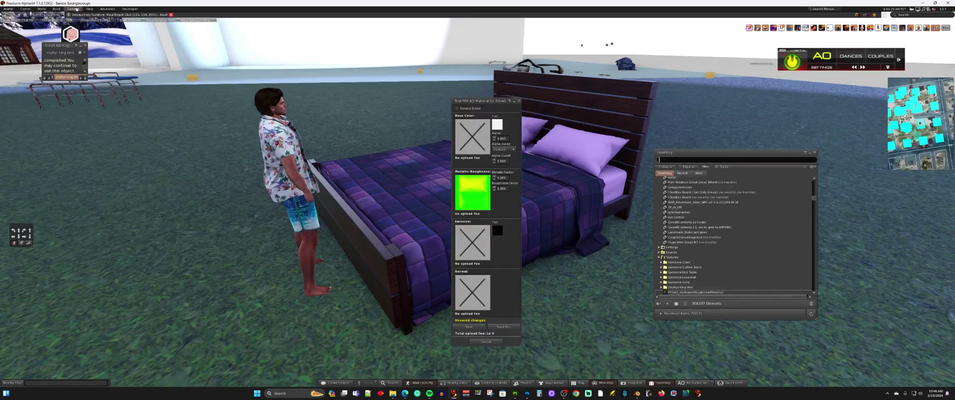
left_click(56, 9)
mouse_move(64, 80)
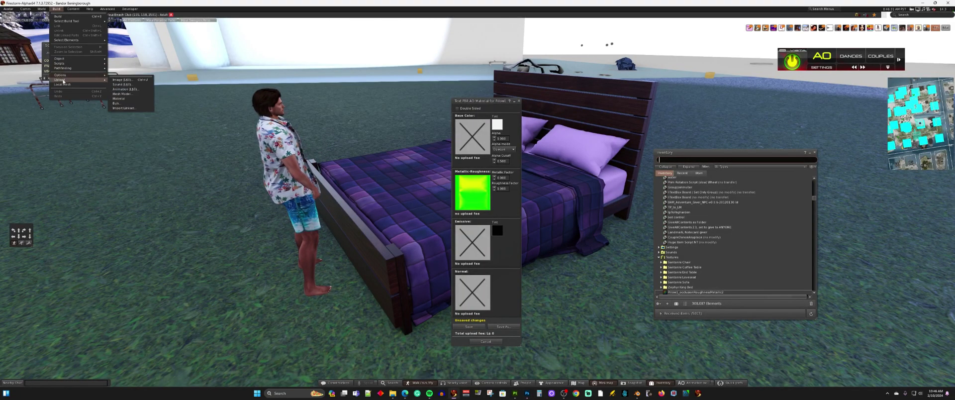
left_click(122, 79)
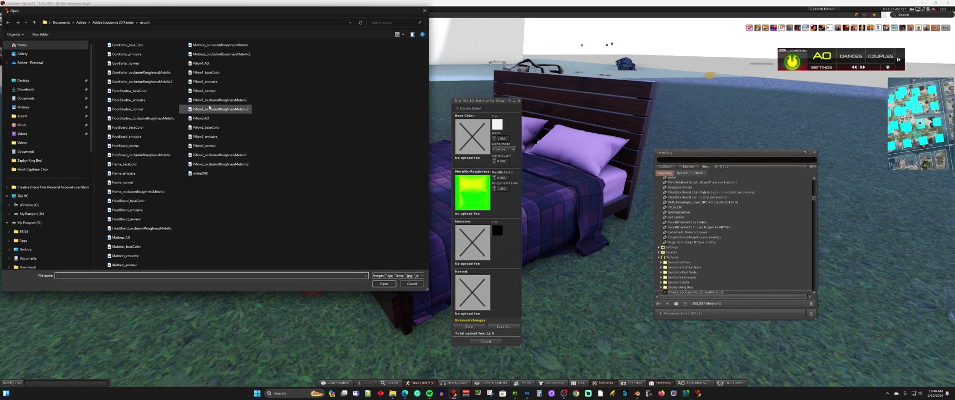
left_click(200, 173)
left_click(386, 284)
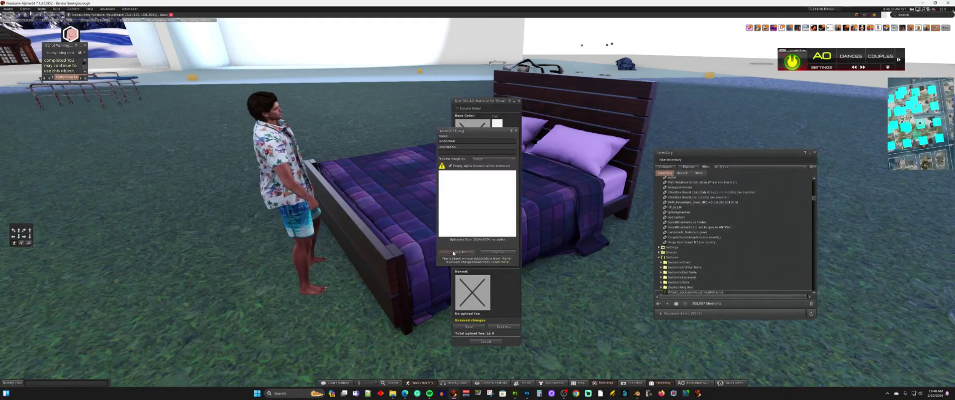
left_click(453, 253)
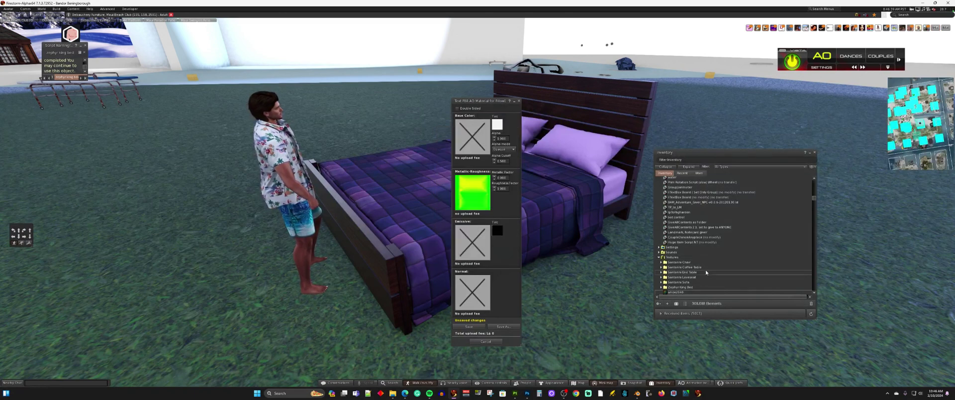
Assign the white2048 texture as the test material's base color, save the material and close its editor.
scroll(706, 269, "down", 1)
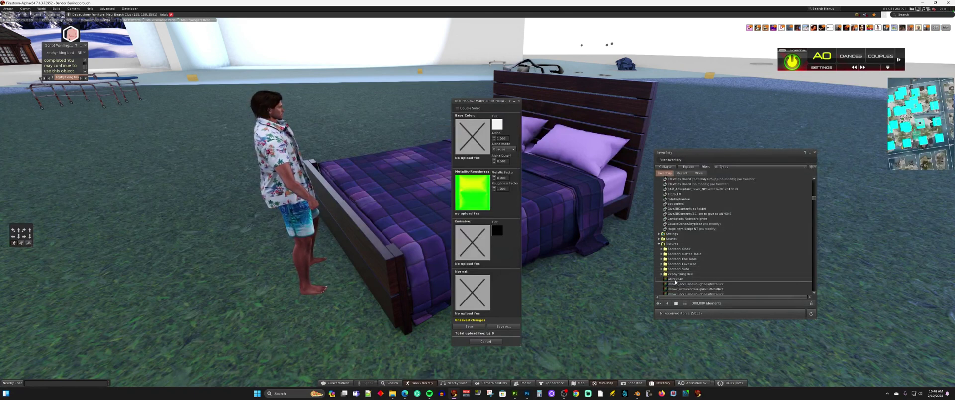
left_click_drag(676, 281, 463, 143)
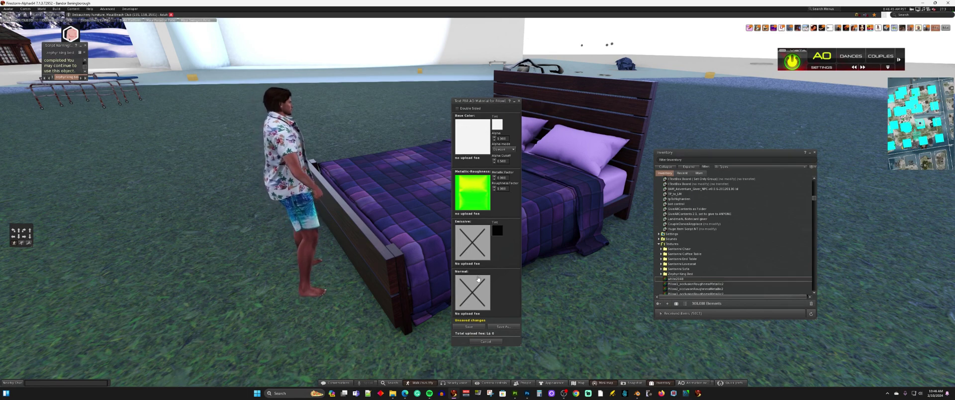
left_click(470, 327)
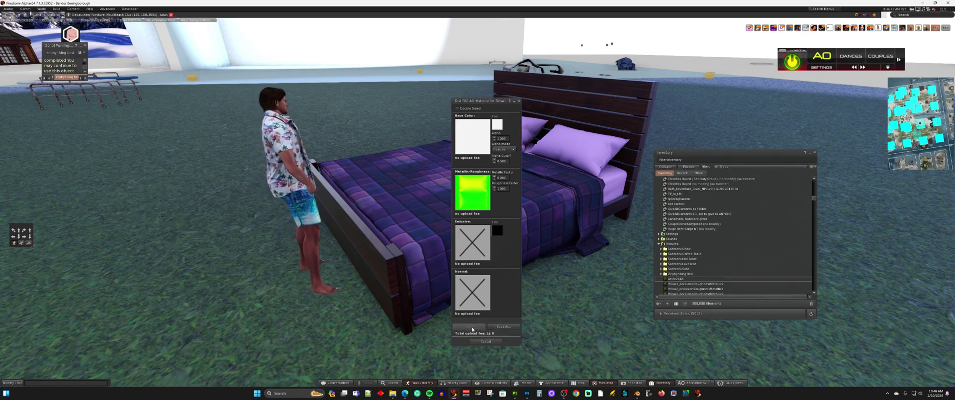
left_click(519, 101)
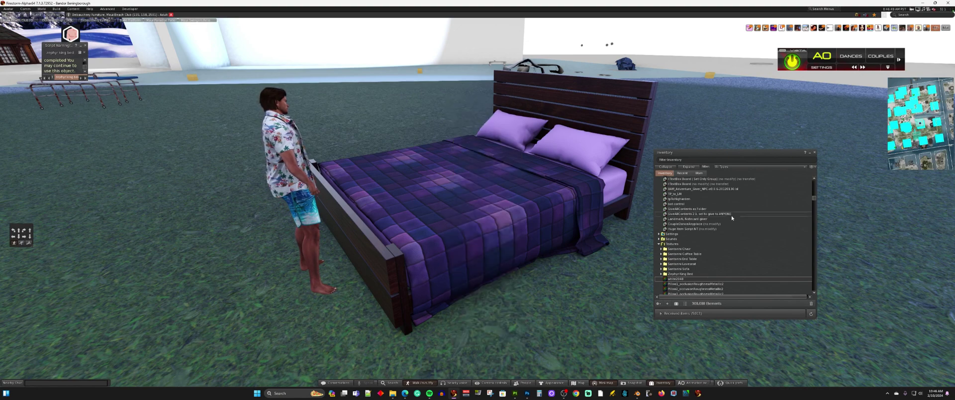
Apply the test PBR AO material from the inventory to the pillow farther from the avatar's viewpoint and inspect its shading beside the lavender pillow.
scroll(732, 217, "up", 10)
left_click_drag(814, 198, 820, 174)
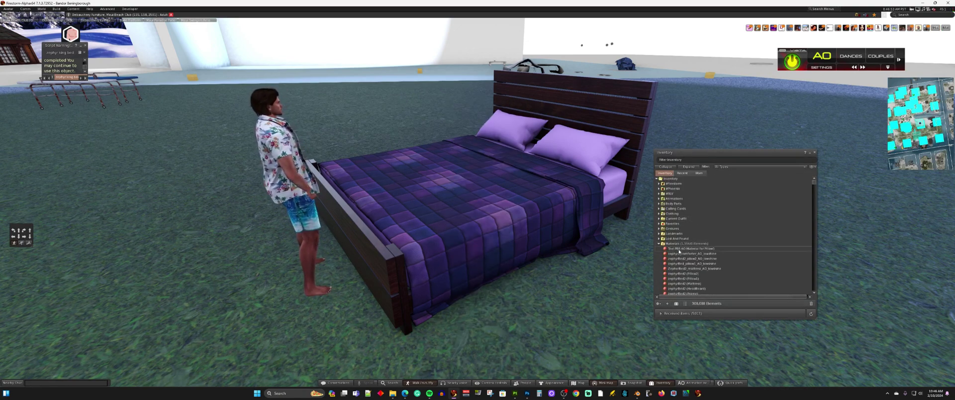
left_click_drag(712, 250, 477, 196)
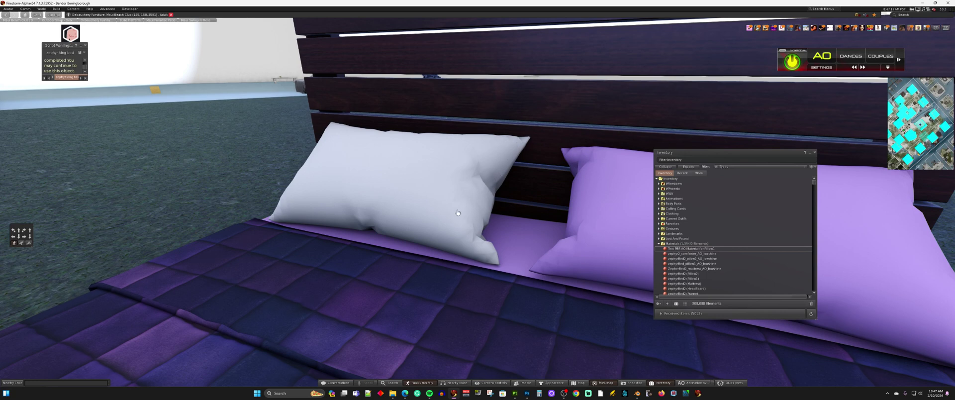
scroll(386, 205, "down", 1)
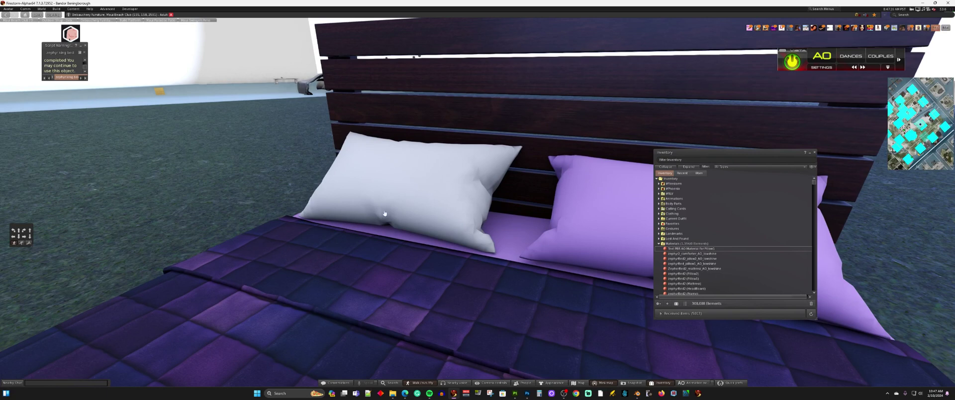
scroll(385, 213, "down", 3)
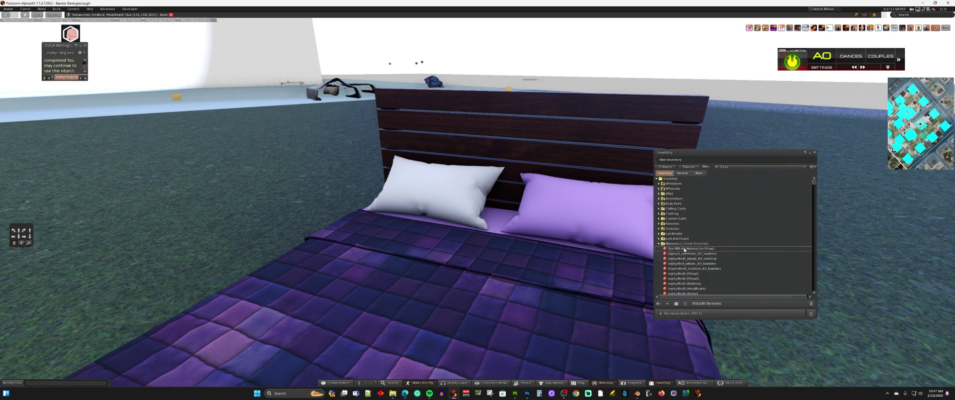
left_click_drag(582, 239, 502, 217)
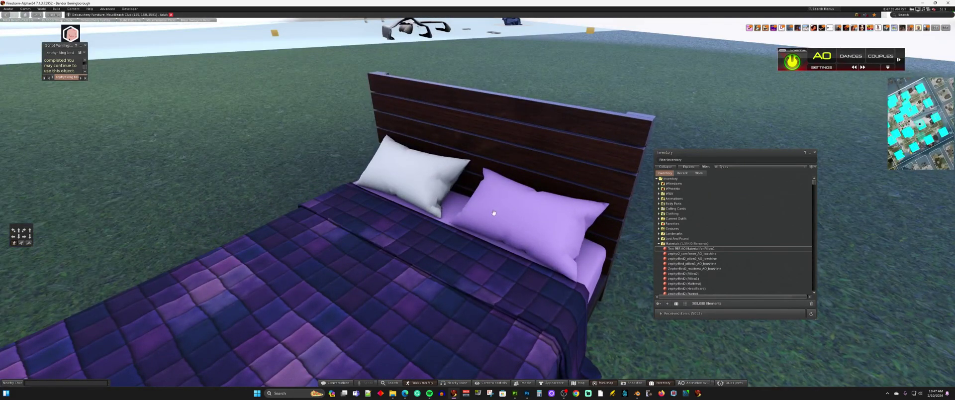
Select the white pillow's faces and tint its PBR material's base color lavender.
right_click(427, 186)
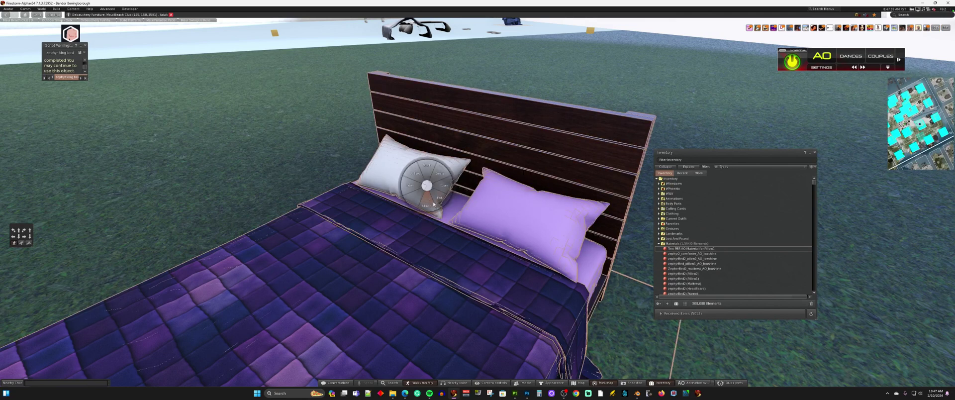
left_click(436, 203)
left_click(497, 130)
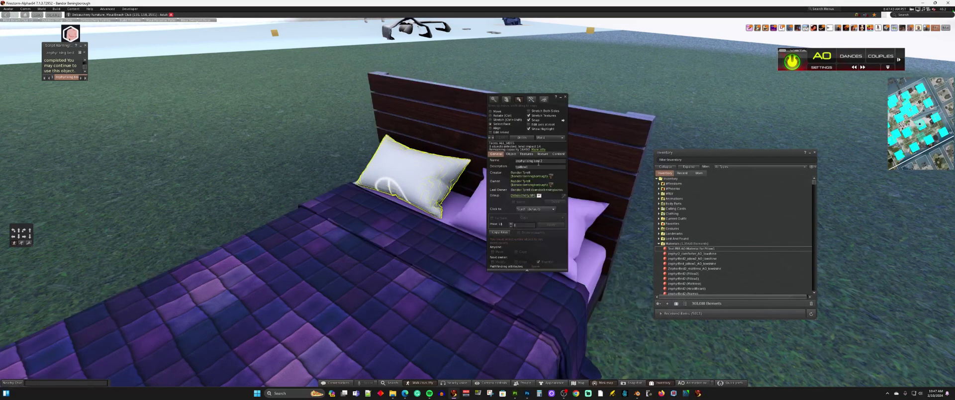
left_click(543, 155)
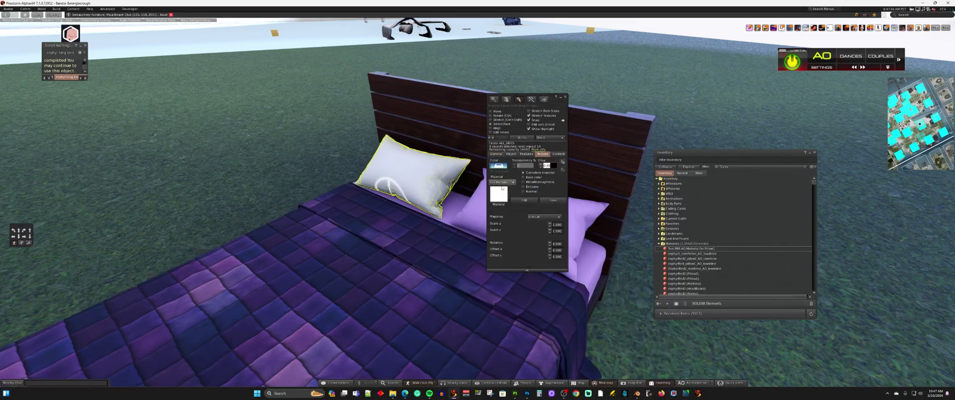
left_click(522, 202)
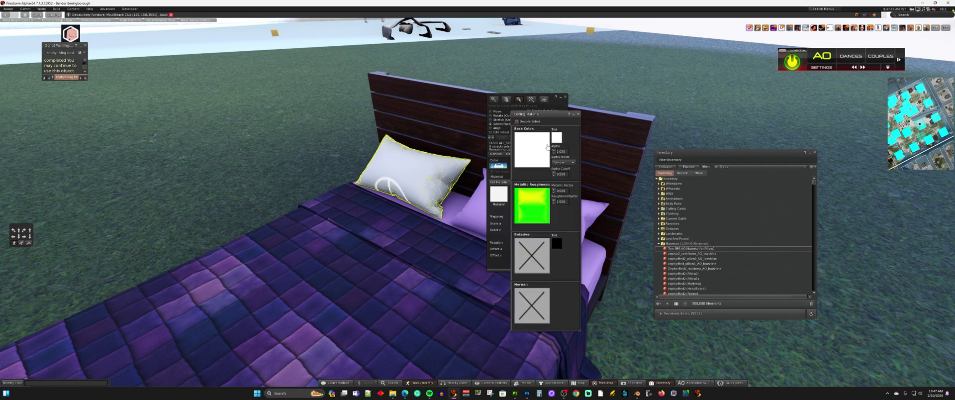
left_click(557, 138)
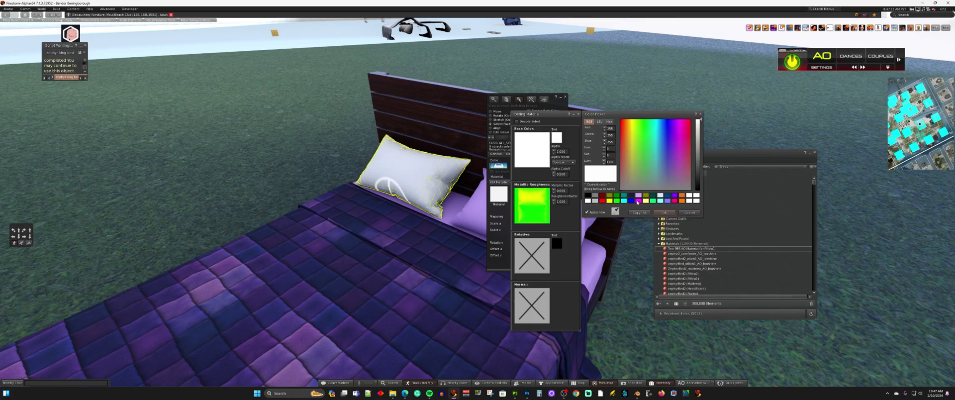
left_click(639, 198)
left_click(663, 214)
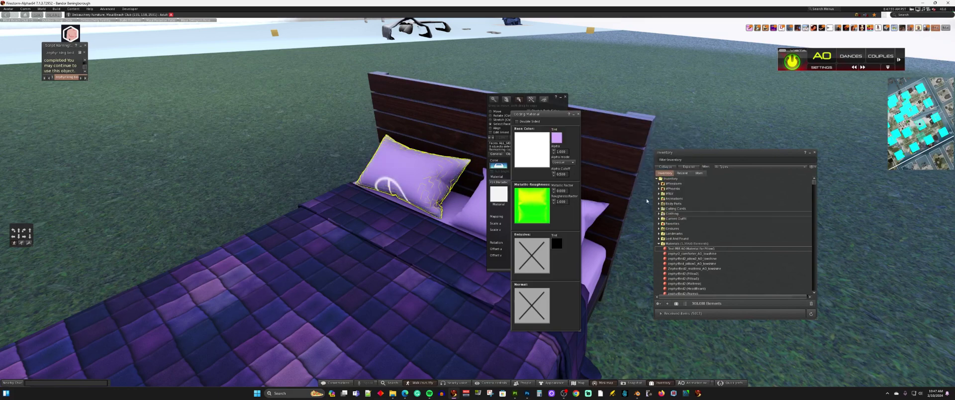
left_click(577, 114)
left_click(565, 97)
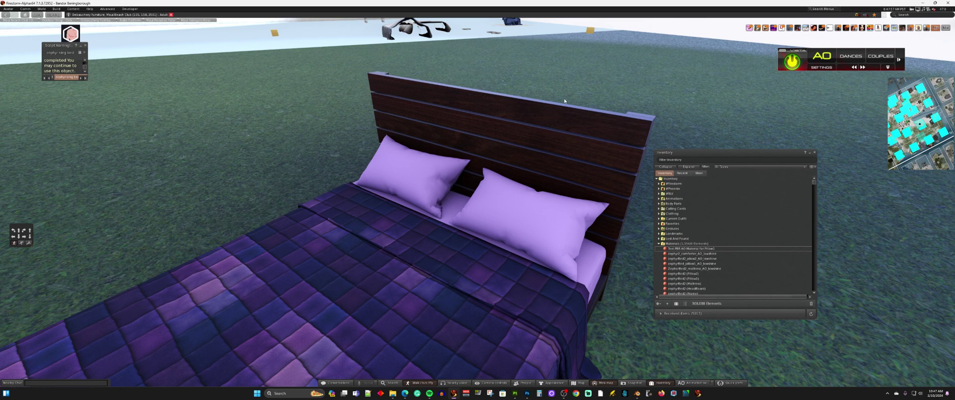
Select the tinted pillow's faces again, check its material settings and save the material as Pillow1_Lavender.
right_click(424, 188)
left_click(434, 197)
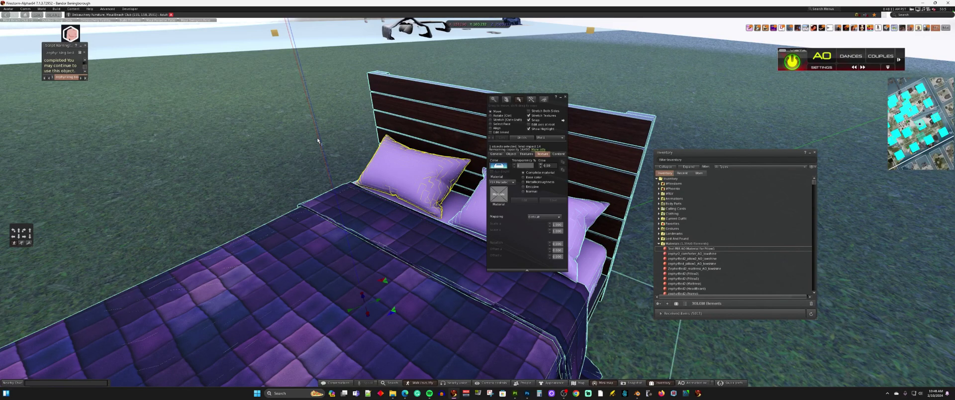
left_click(498, 123)
left_click(435, 180)
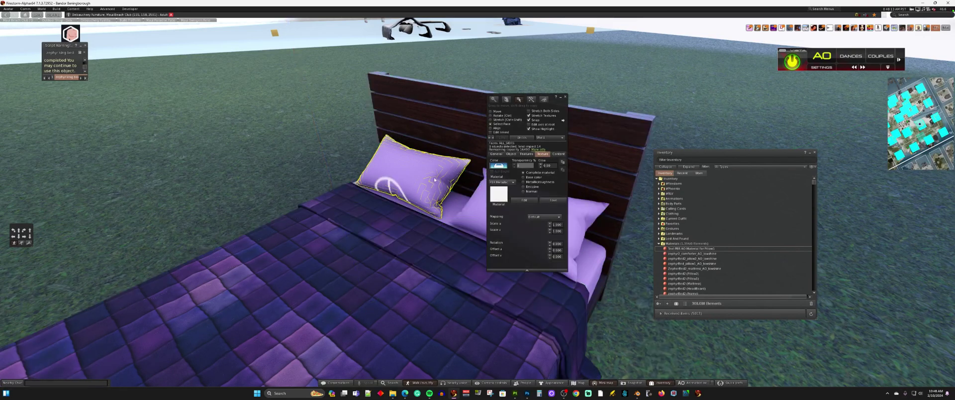
left_click(525, 200)
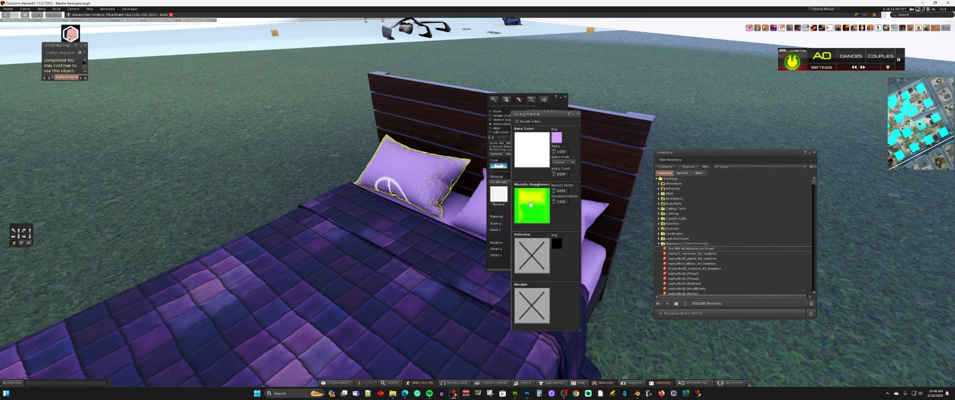
left_click(578, 115)
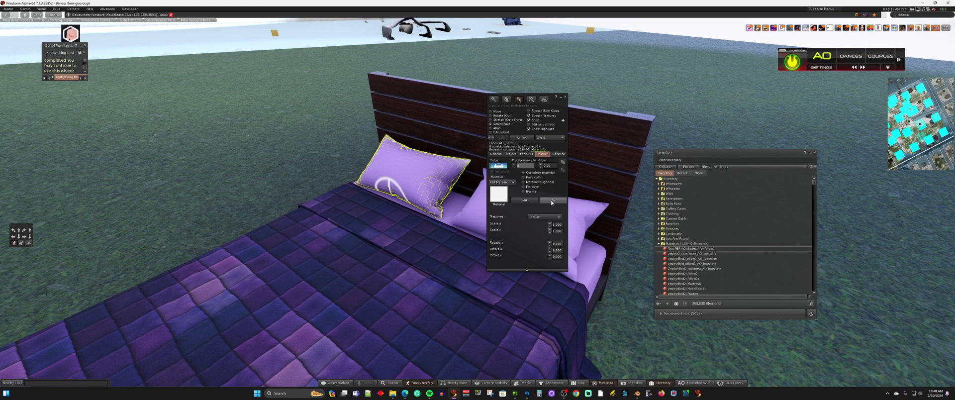
left_click(551, 201)
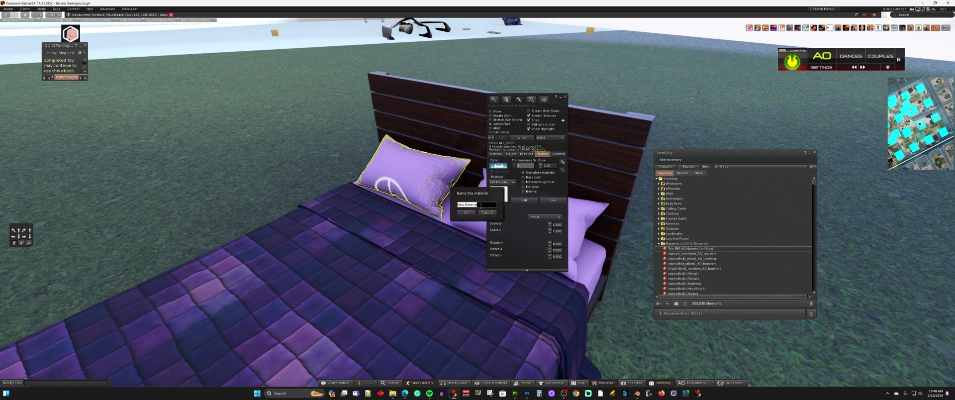
type("Pillow1_Lavender")
key("Return")
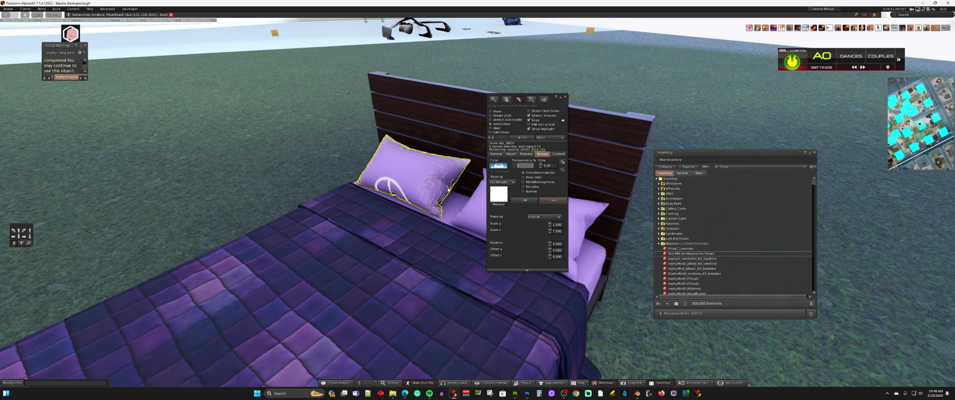
Change the pillow material's base color tint to a medium blue.
left_click(520, 200)
left_click(558, 139)
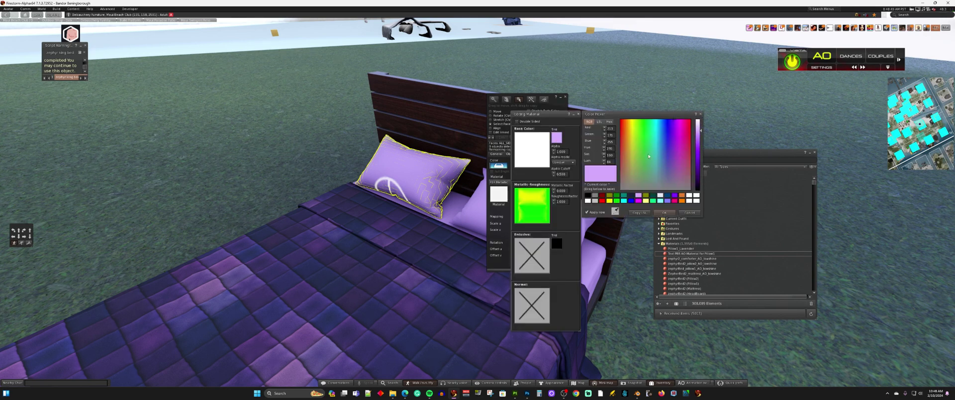
left_click(663, 149)
left_click(698, 149)
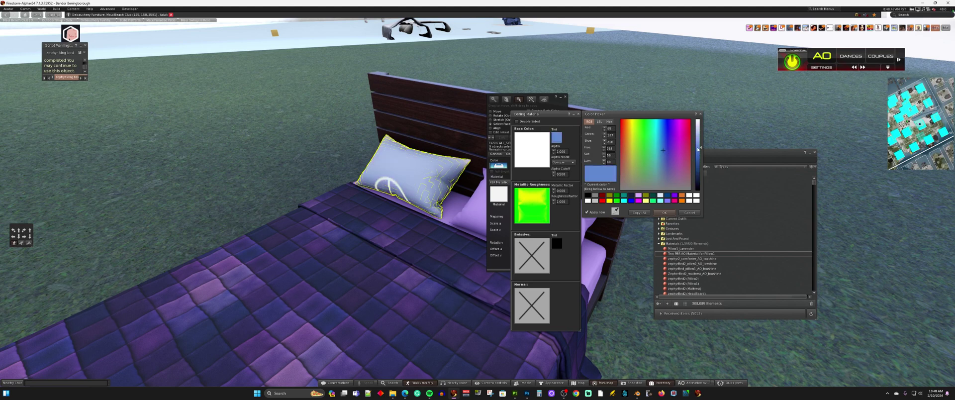
left_click(665, 212)
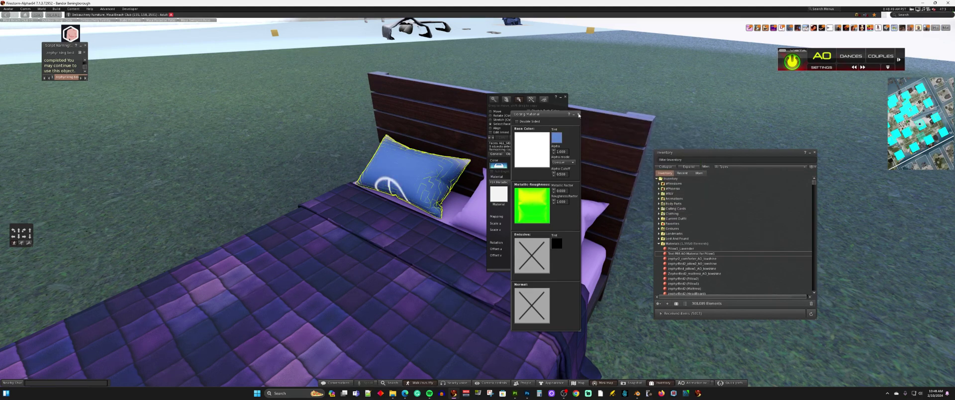
left_click(579, 115)
Save the blue-tinted pillow material to the inventory as Pillow1_Blue.
left_click(553, 200)
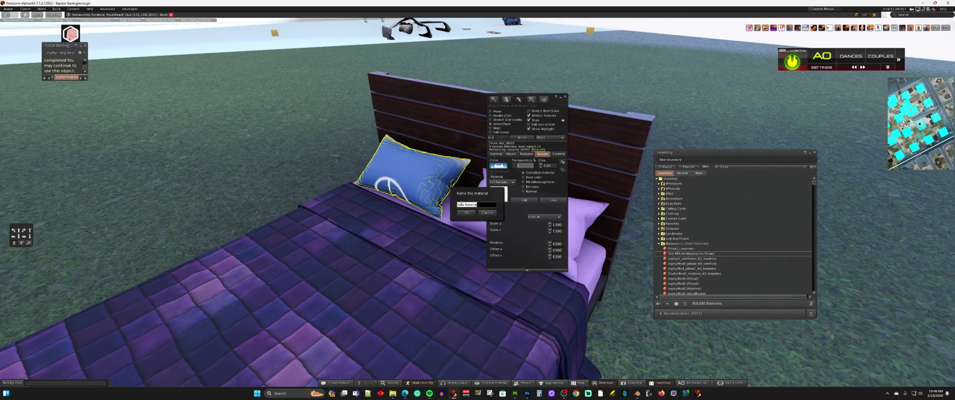
type("A")
type("illow")
type("1_Blue")
key("Return")
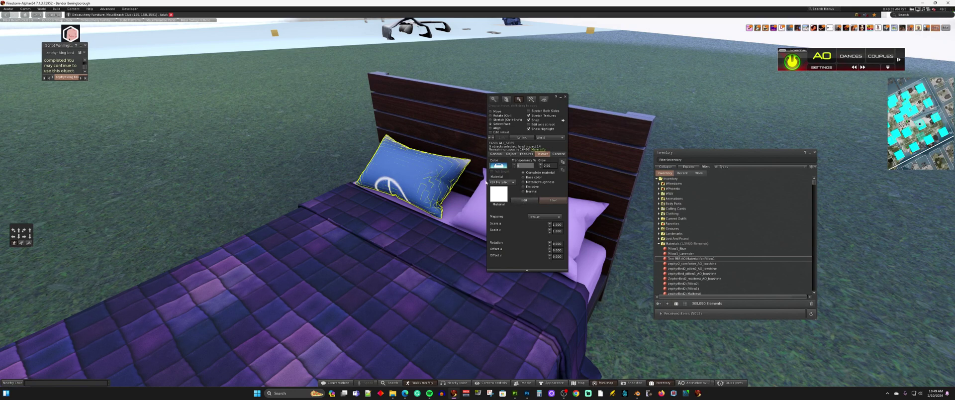
Set the pillow material's base color tint back to white and move the material editor aside.
left_click(526, 201)
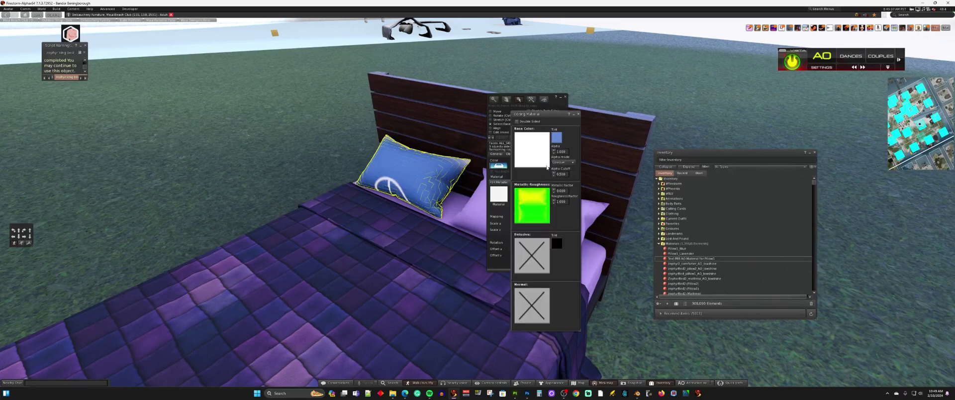
left_click(557, 138)
left_click(588, 200)
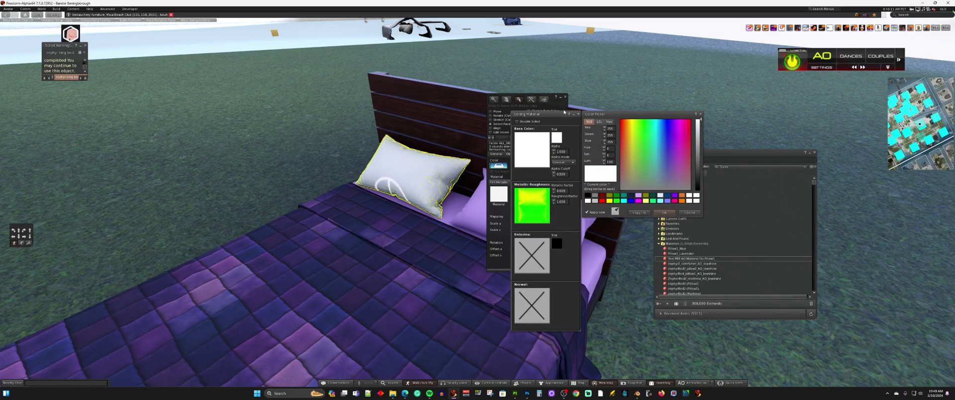
left_click_drag(548, 113, 495, 93)
left_click(611, 192)
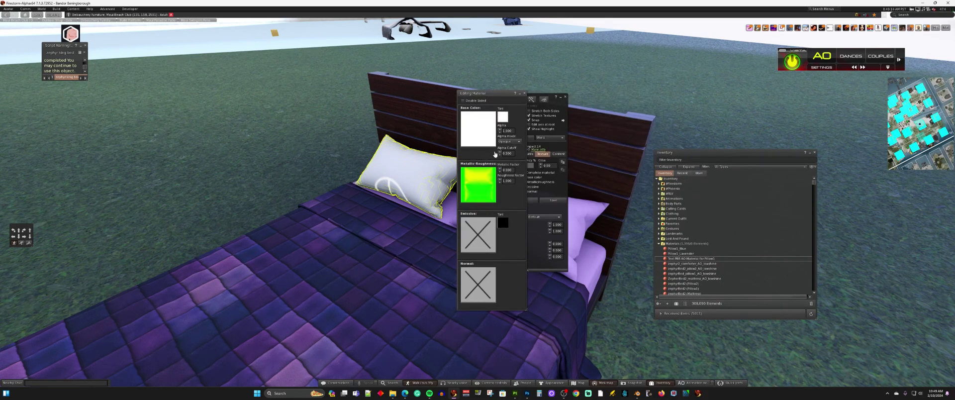
Search the inventory for microfiber, apply the blue Microfiber Plush 05 texture as the selected pillow's base color, and close the editors.
left_click(691, 159)
type("micro")
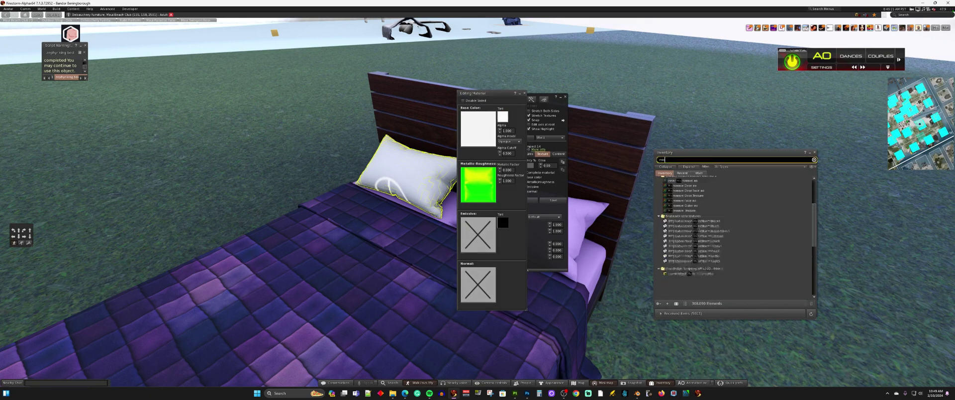
type("fiber")
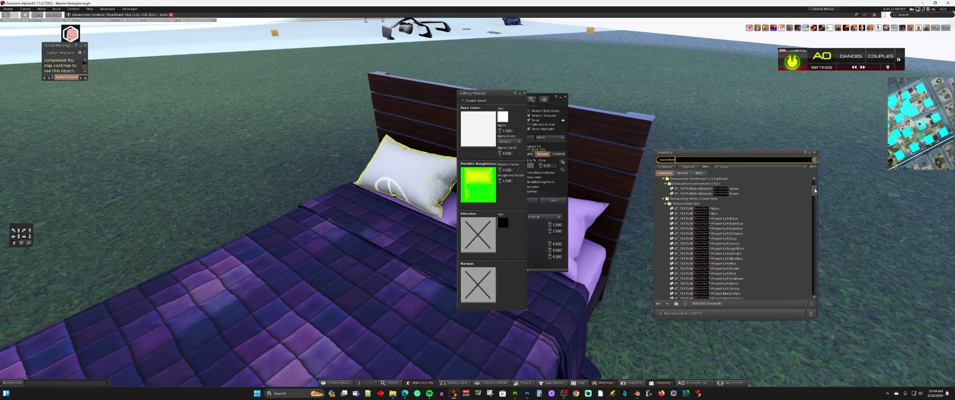
left_click_drag(815, 190, 821, 302)
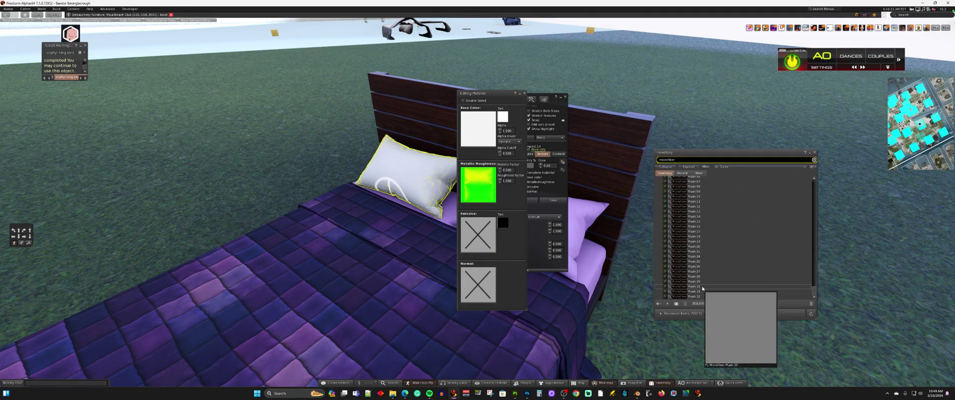
mouse_move(700, 244)
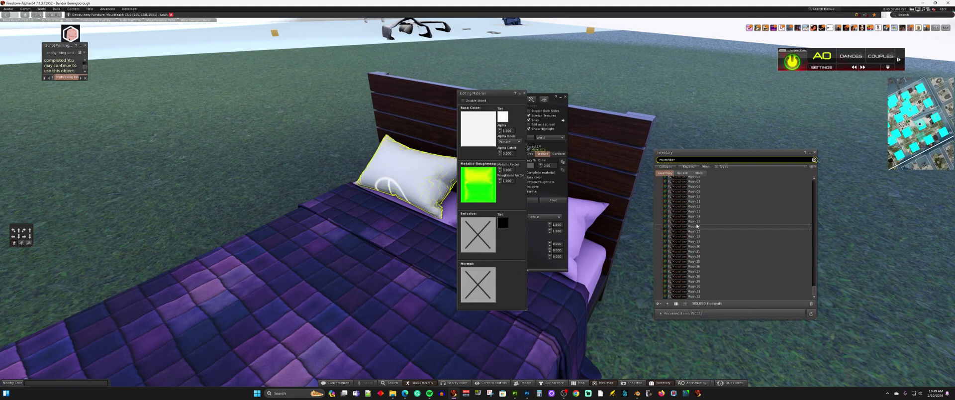
mouse_move(697, 217)
scroll(697, 217, "up", 1)
mouse_move(698, 187)
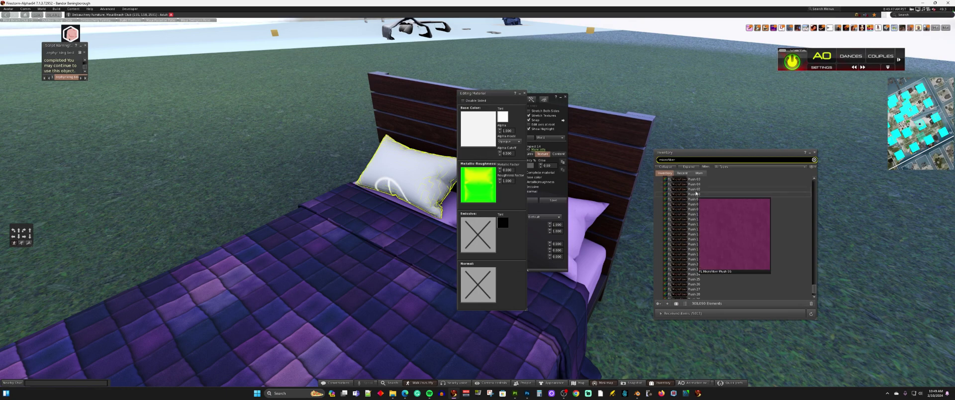
left_click_drag(695, 190, 475, 141)
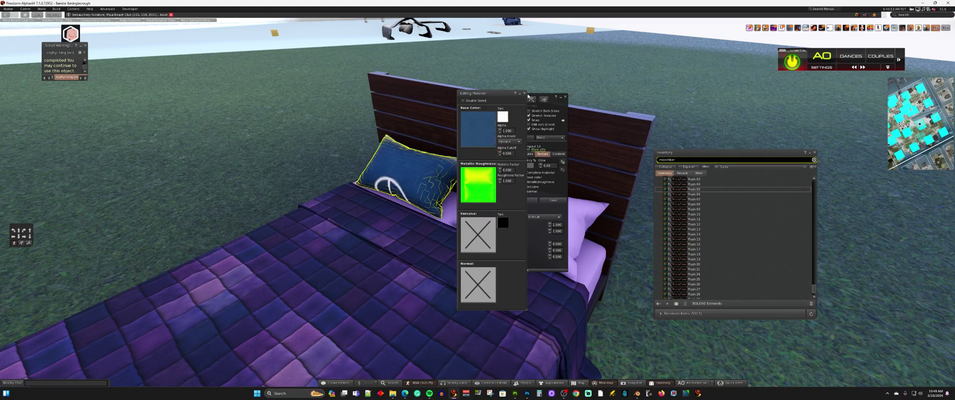
left_click(525, 94)
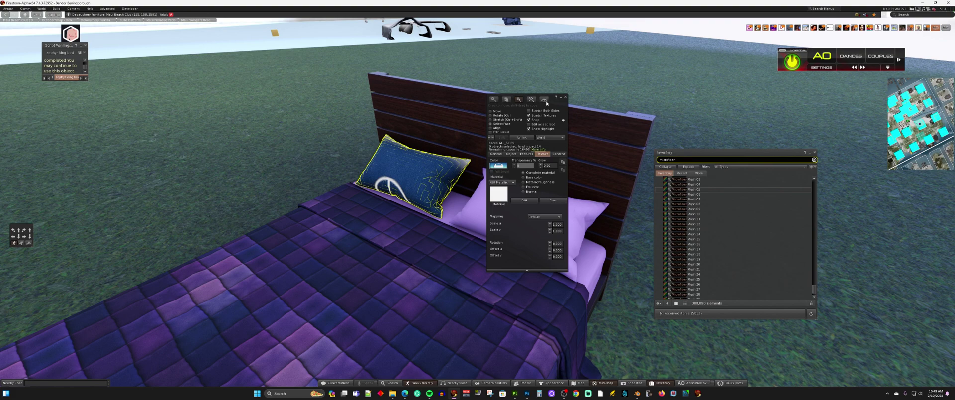
left_click(565, 97)
Edit the blue pillow's faces and set the base color texture's horizontal and vertical scale to 2.
left_click_drag(450, 191, 511, 213)
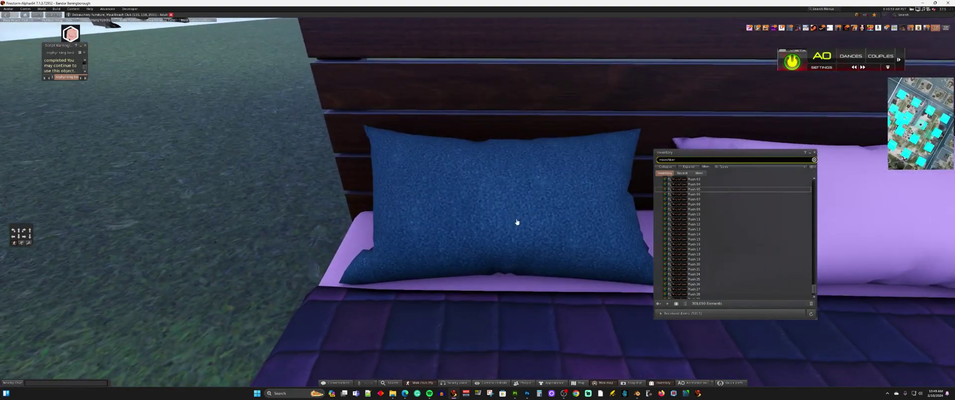
right_click(517, 219)
left_click(530, 226)
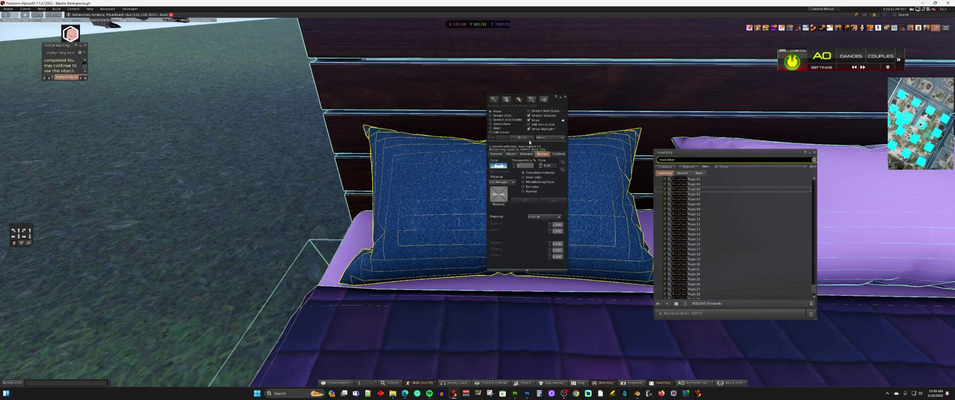
left_click(506, 125)
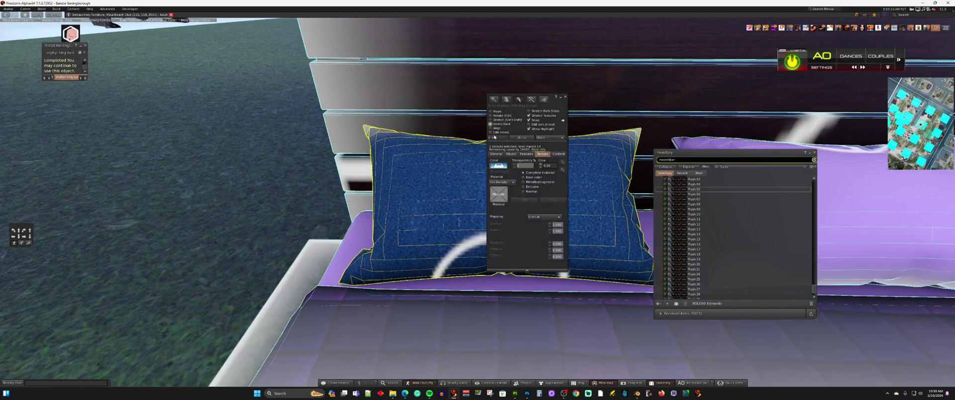
left_click(523, 178)
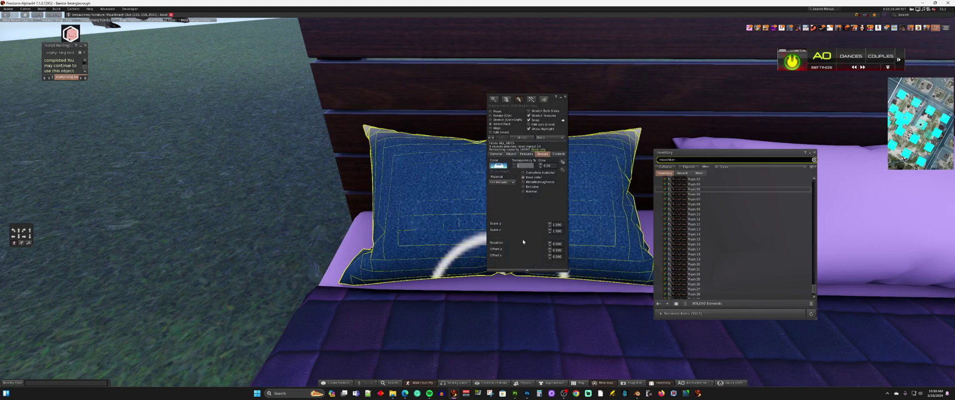
left_click(555, 224)
type("2")
key("Tab")
type("2")
key("Tab")
left_click(565, 97)
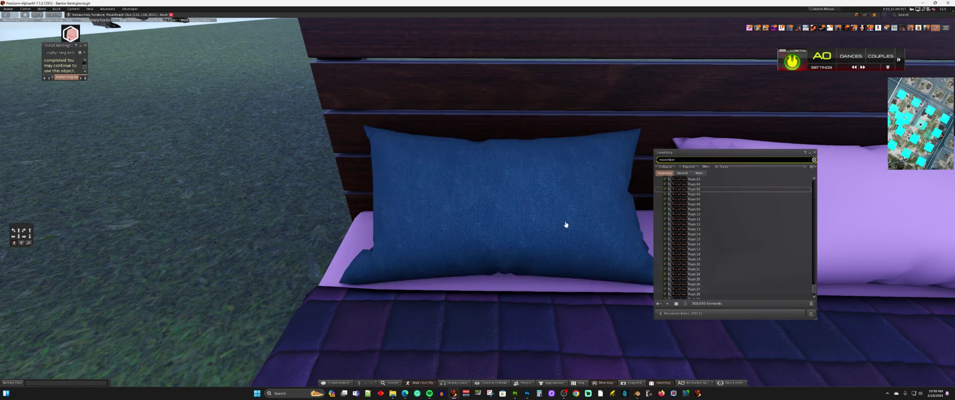
Open the lavender pillow's material for editing and set its base color tint to white.
left_click_drag(602, 230, 486, 193)
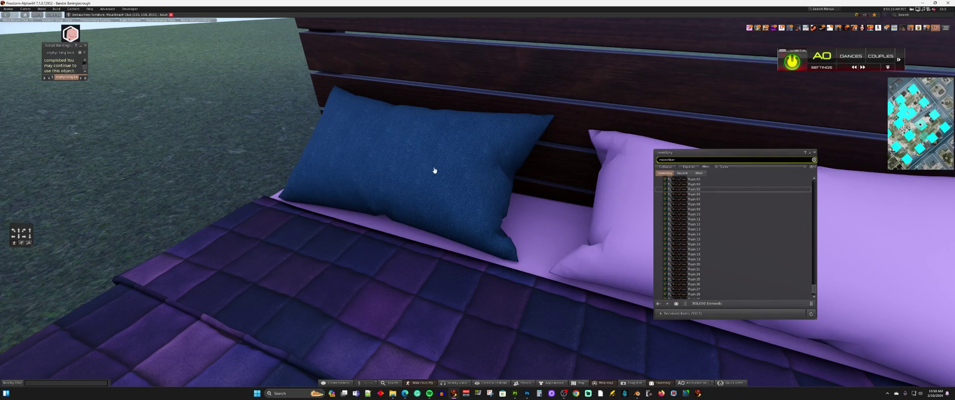
scroll(435, 172, "down", 5)
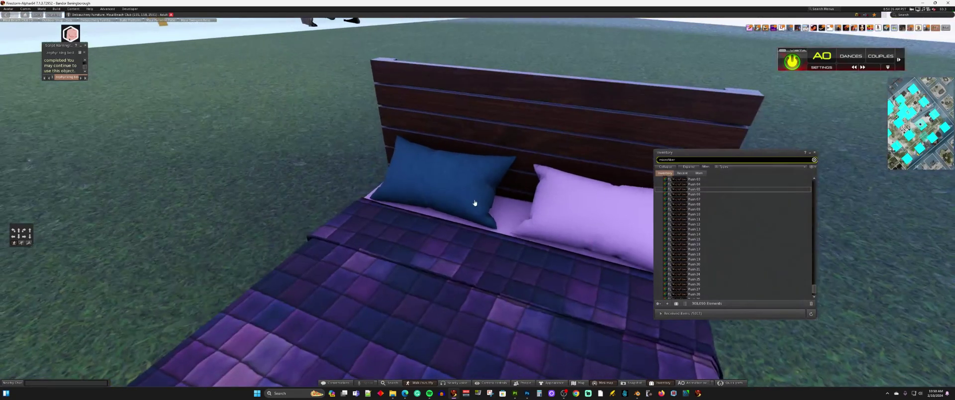
left_click(588, 228, "alt")
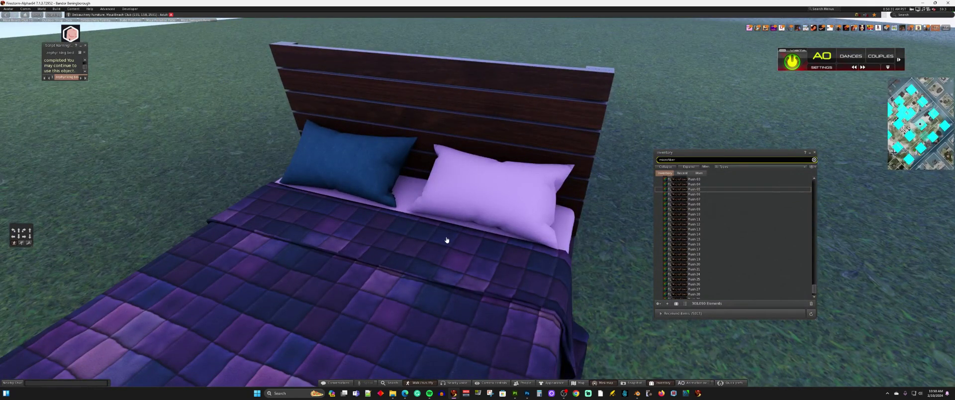
right_click(492, 189)
left_click(506, 200)
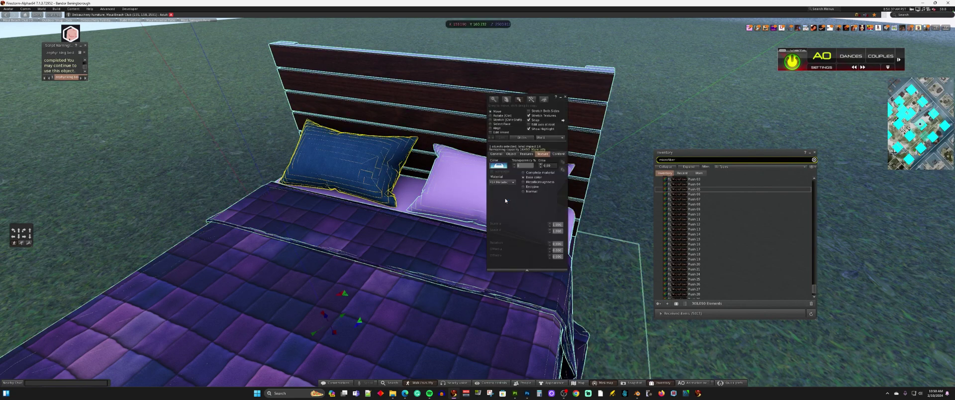
left_click(455, 177)
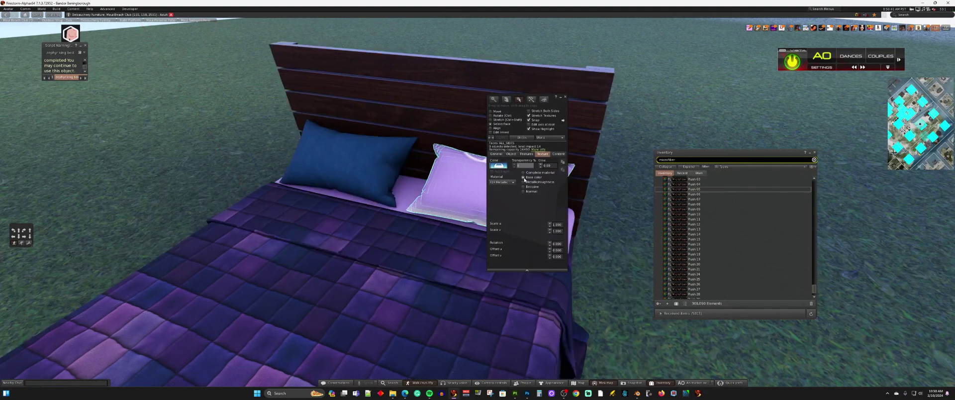
left_click(525, 178)
left_click(521, 199)
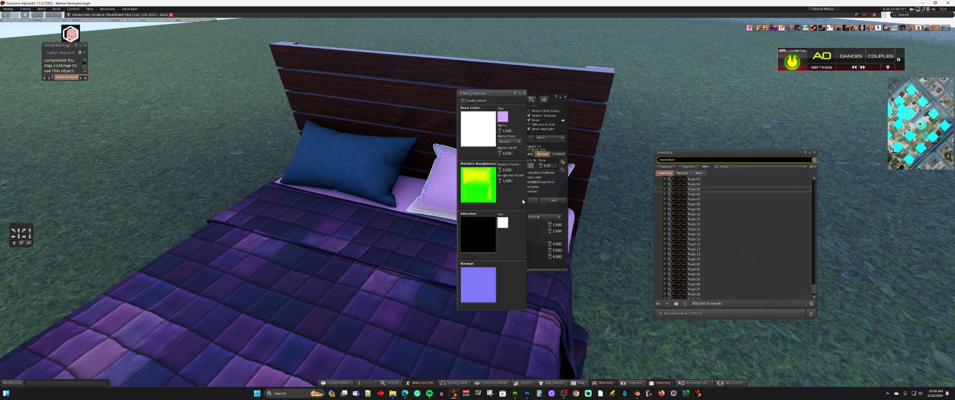
left_click(505, 119)
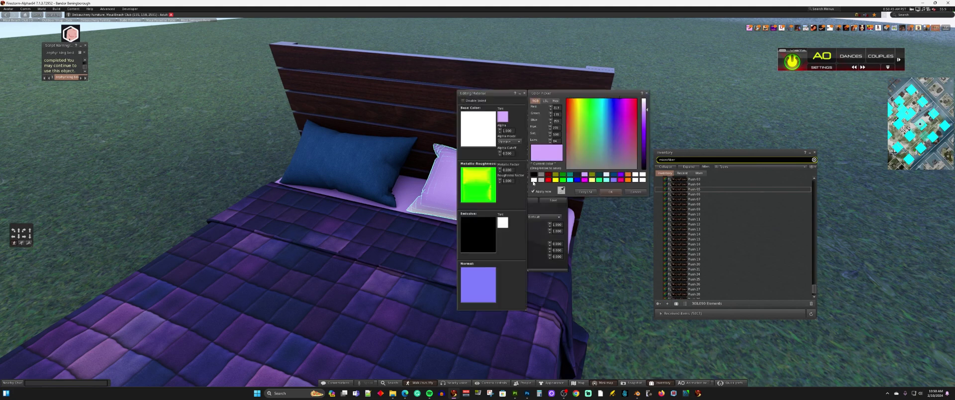
left_click(534, 181)
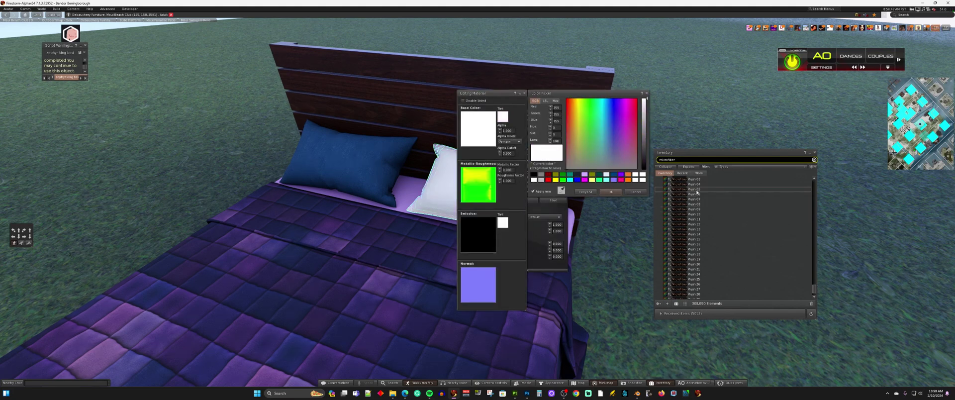
Apply the Microfiber Plush 05 texture as the second pillow's base color and set both its scale values to 2.
left_click_drag(696, 192, 488, 139)
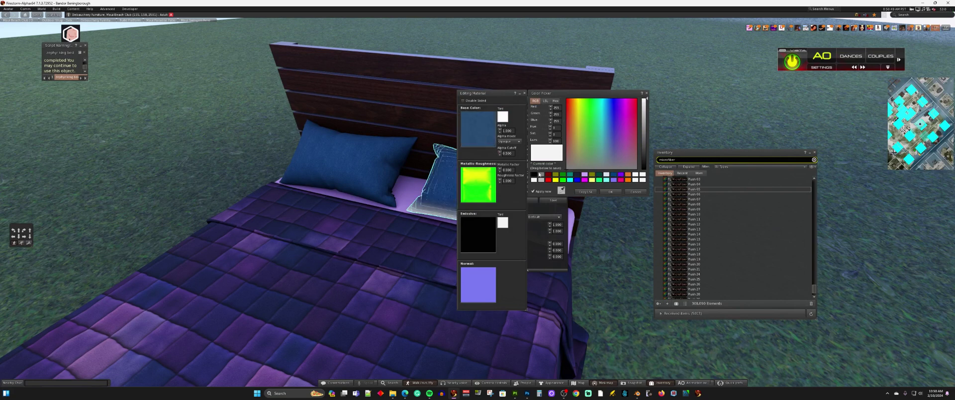
left_click(610, 191)
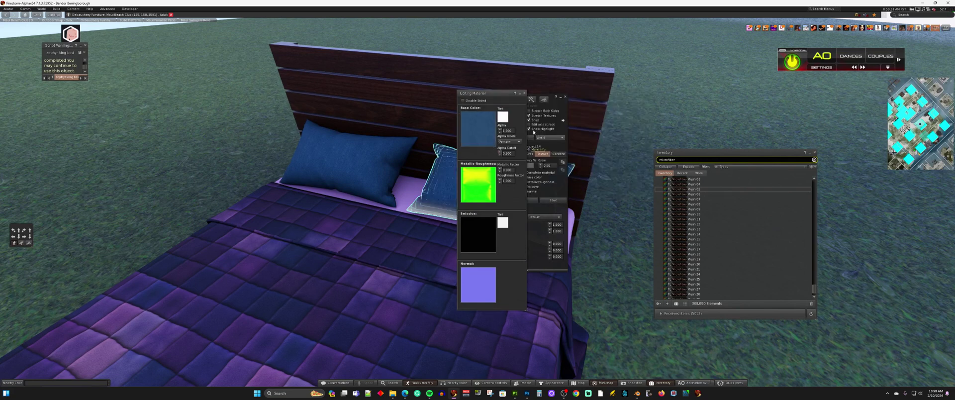
left_click(525, 94)
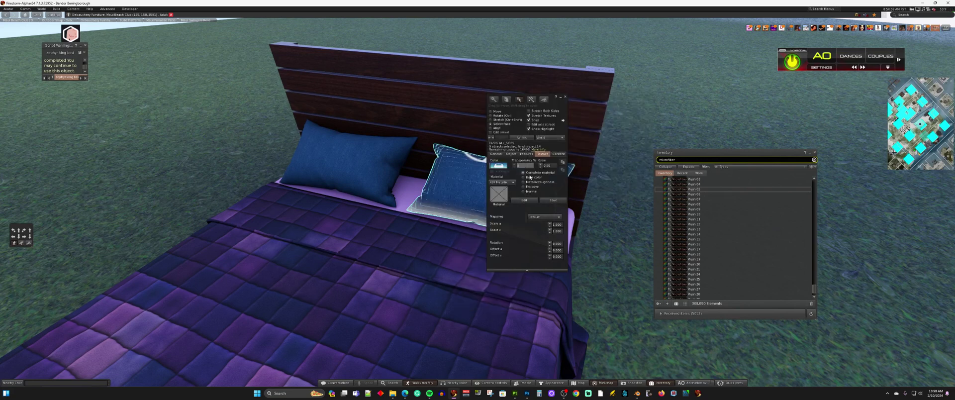
left_click(558, 224)
type("1")
key("Tab")
type("2")
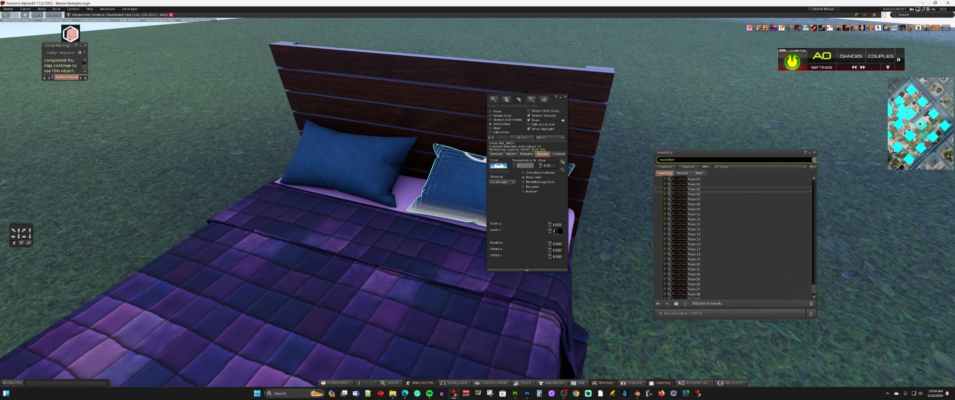
key("Tab")
Give the mattress material a white base color tint and the Microfiber Plush 05 texture as its base color.
left_click(411, 193)
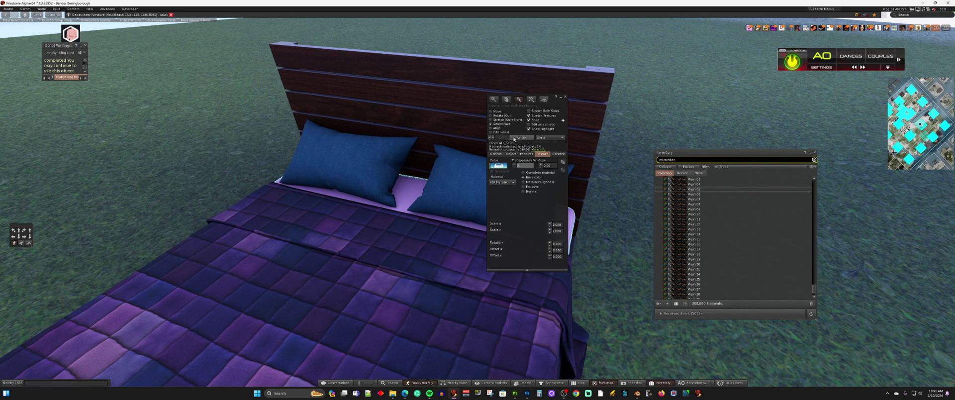
left_click(525, 173)
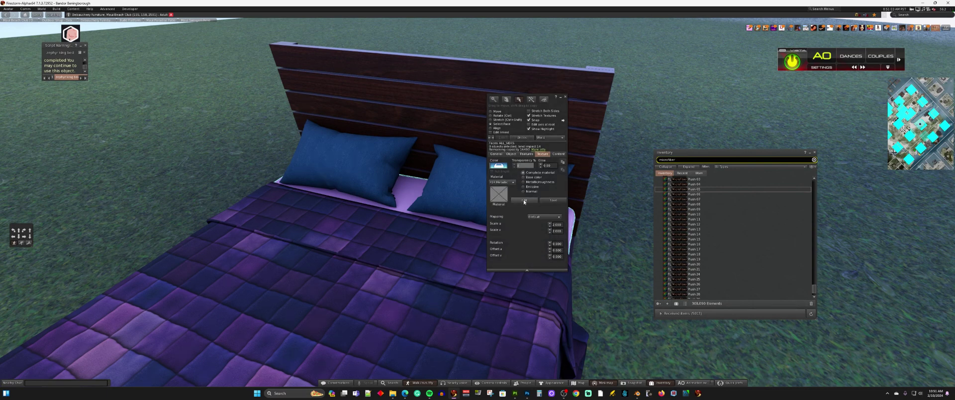
left_click(525, 201)
left_click(502, 117)
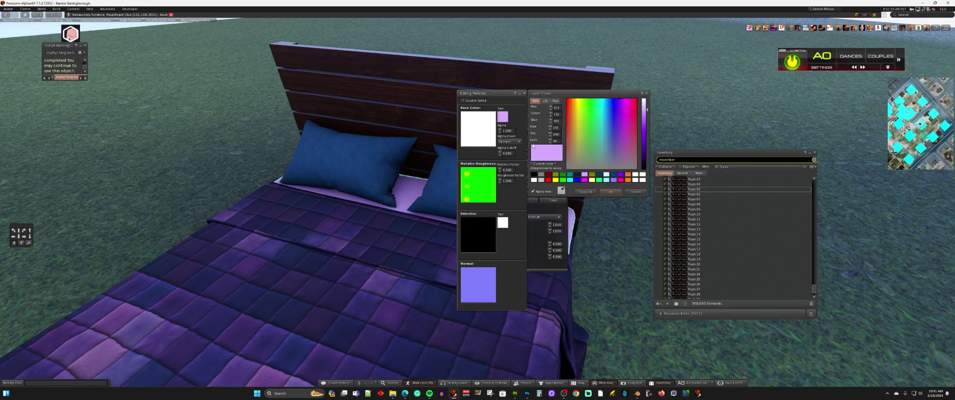
left_click(533, 179)
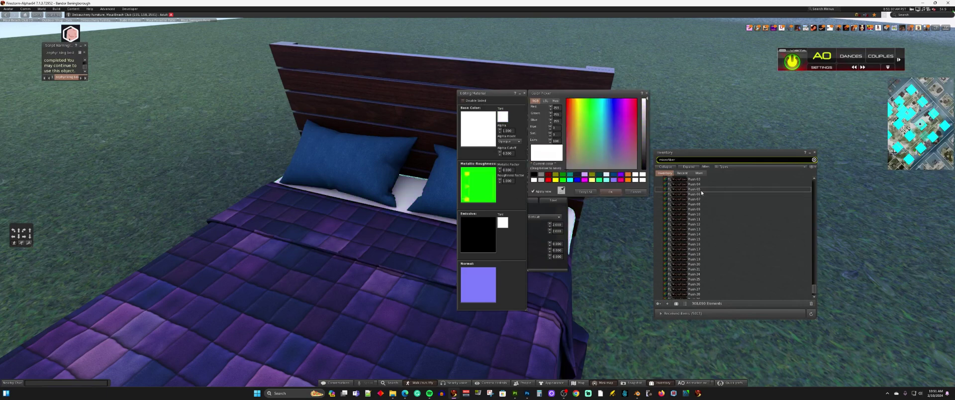
left_click_drag(701, 192, 483, 135)
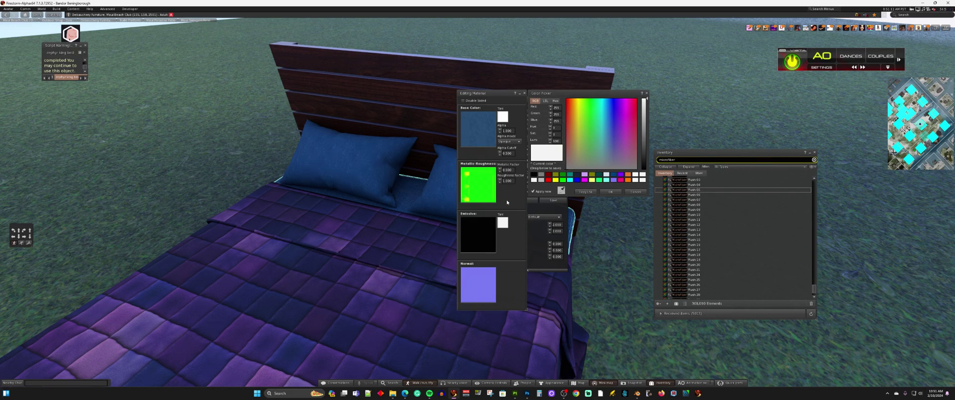
left_click(611, 192)
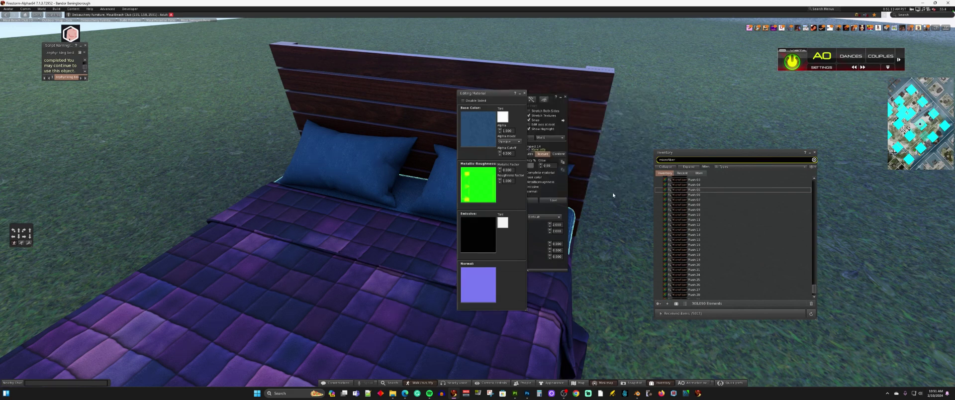
left_click(524, 93)
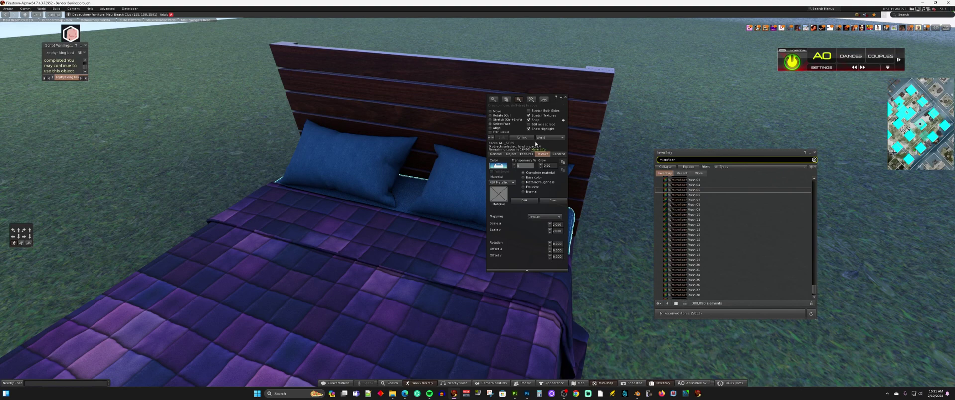
Reselect the mattress faces and set the base color texture's horizontal and vertical scale to 4.
left_click(565, 97)
left_click_drag(531, 209, 448, 170)
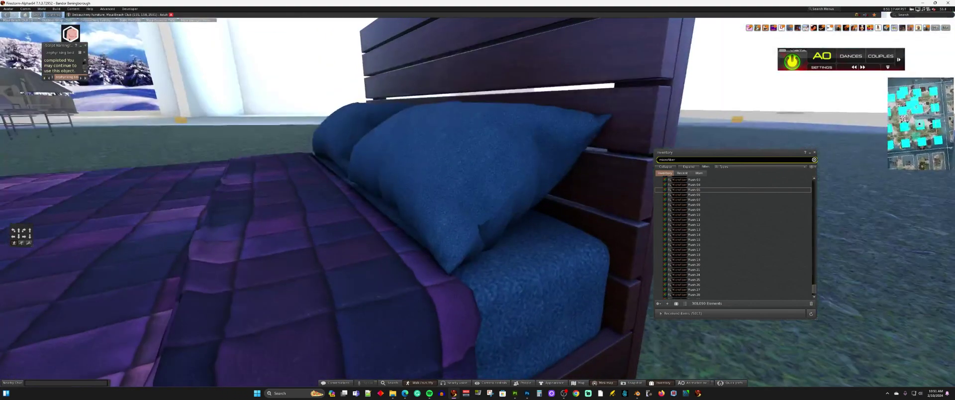
right_click(532, 283)
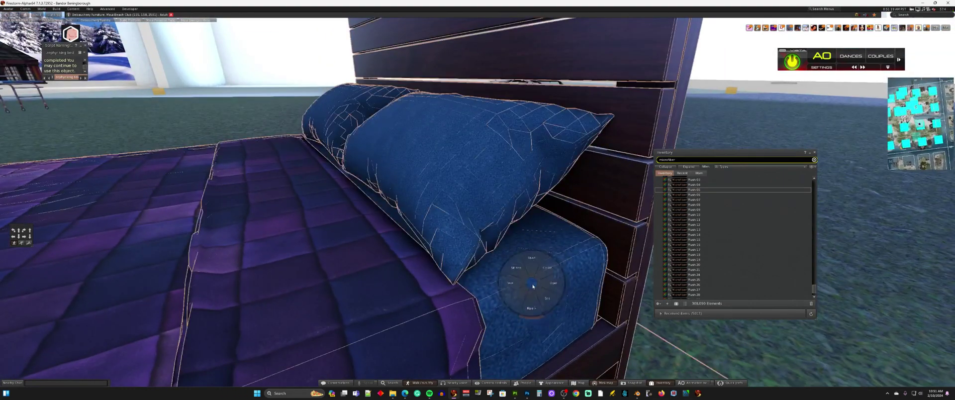
left_click(541, 294)
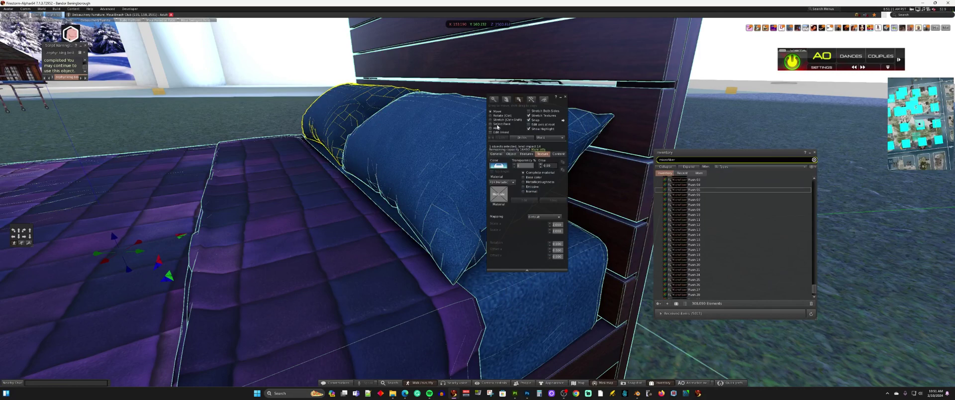
left_click(497, 124)
left_click(523, 177)
left_click(555, 225)
type("4")
left_click(559, 231)
double_click(557, 230)
type("4")
key("Tab")
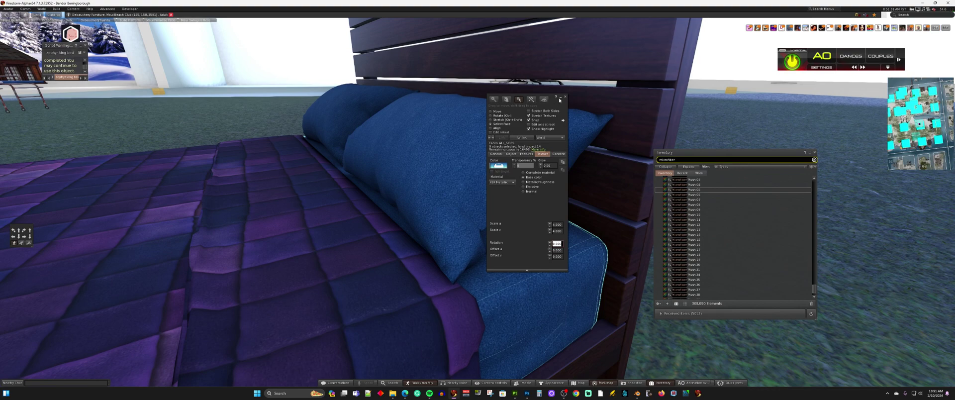
left_click(565, 97)
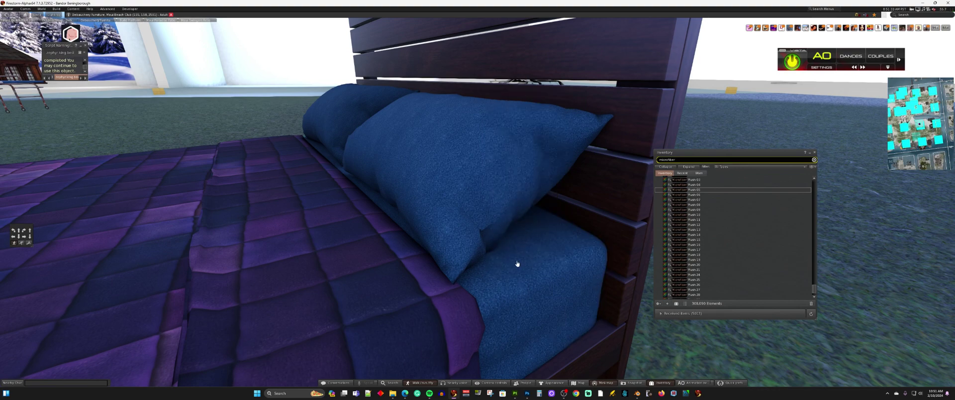
key("Escape")
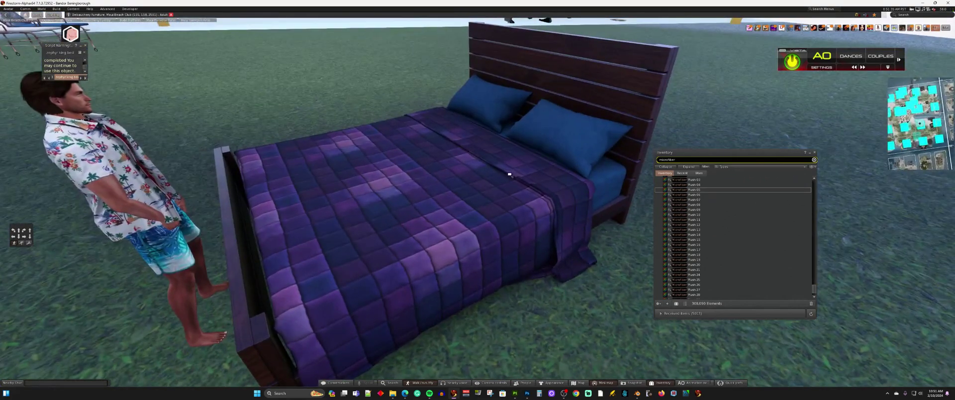
Select the left pillow's face and save its complete material to the inventory as pillow1_BlueCloth.
left_click(510, 174, "alt")
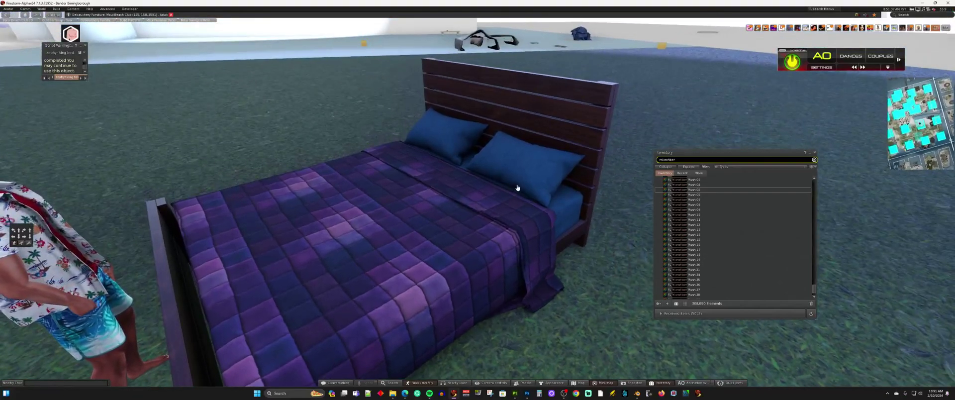
scroll(518, 188, "up", 2)
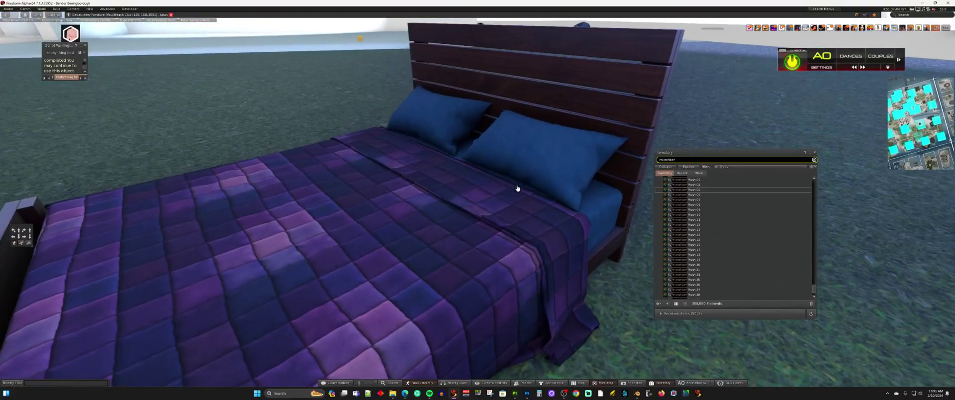
right_click(453, 119)
left_click(461, 133)
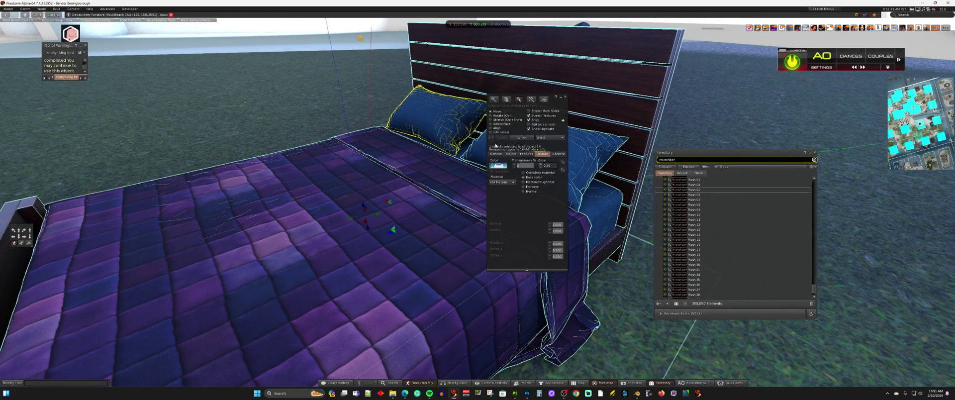
left_click(491, 124)
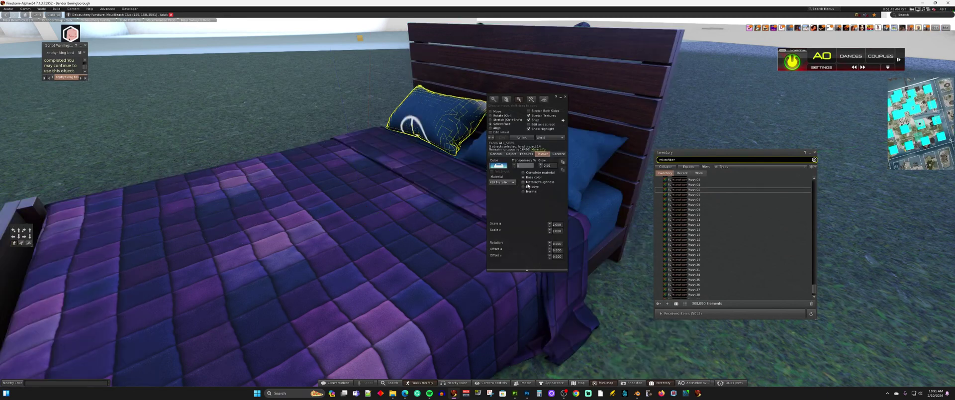
left_click(523, 173)
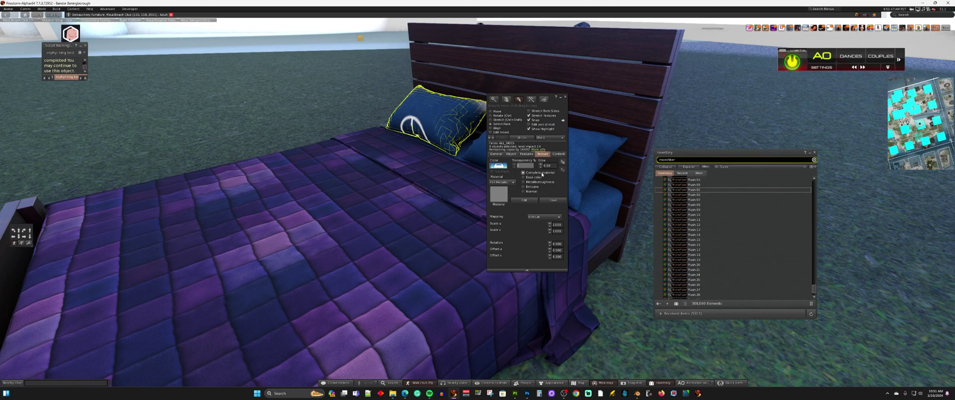
left_click(552, 201)
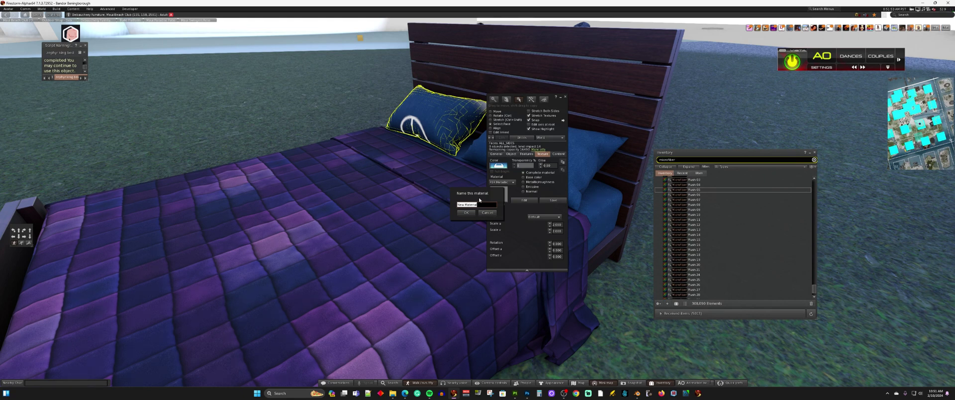
type("aillow1_blueCloth")
key("Return")
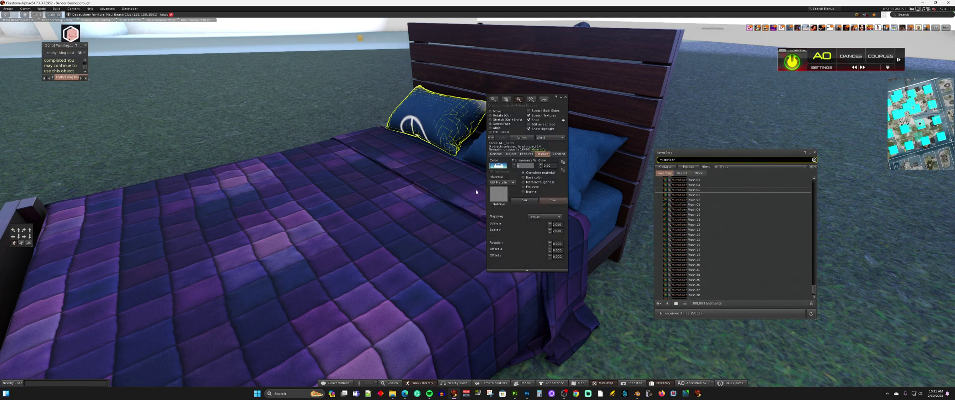
left_click(565, 97)
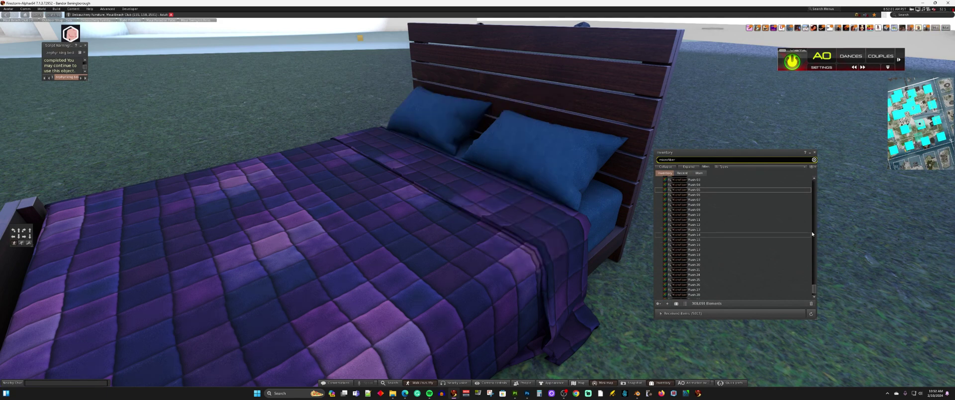
Clear the inventory search filter and bring the saved pillow materials in the Materials folder into view.
left_click_drag(815, 289, 815, 182)
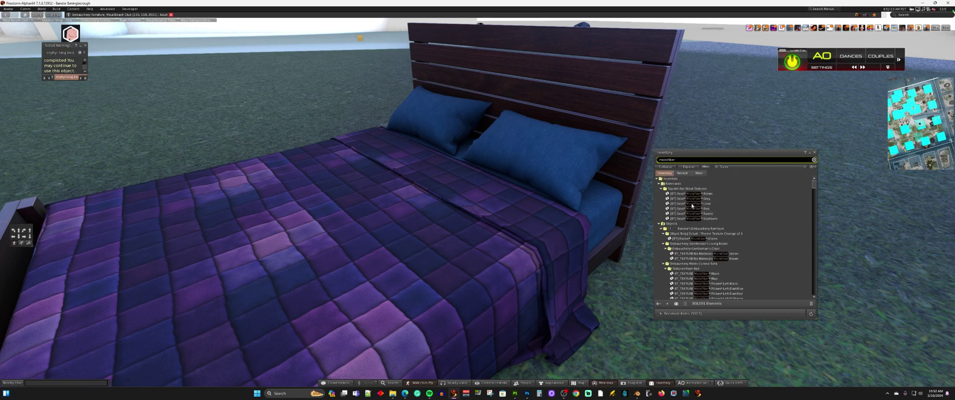
scroll(691, 205, "down", 1)
scroll(780, 203, "down", 2)
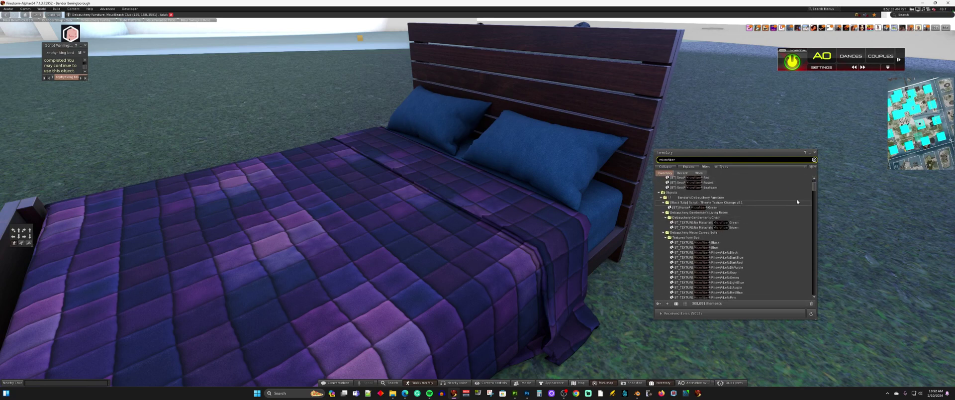
left_click_drag(814, 188, 818, 174)
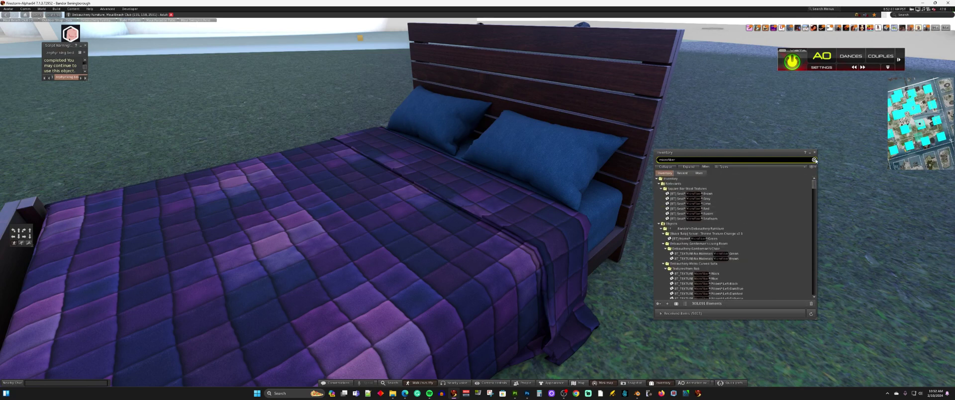
left_click(814, 160)
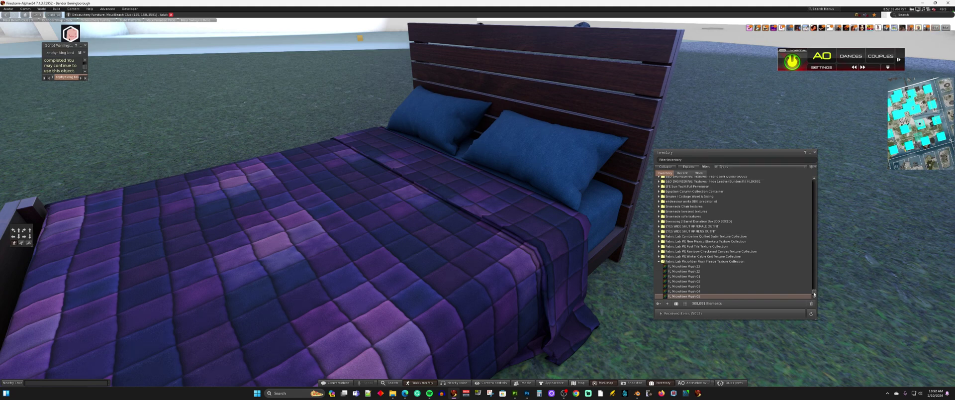
left_click_drag(814, 292, 823, 172)
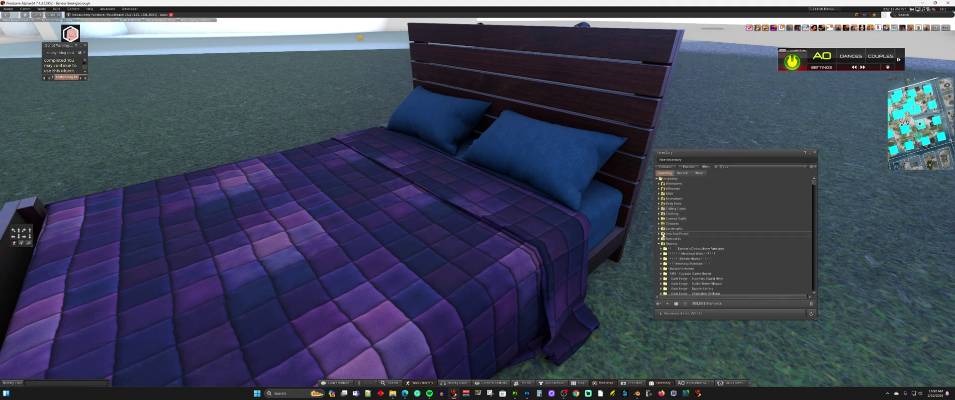
Apply the saved Pillow1_Lavender, Pillow1_Blue and pillow1_BlueCloth materials to the left pillow one after another.
left_click_drag(685, 260, 442, 124)
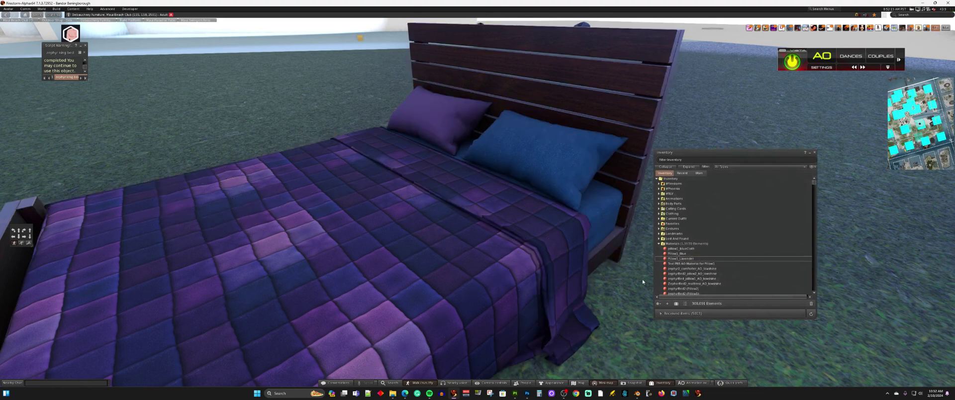
left_click_drag(673, 254, 447, 131)
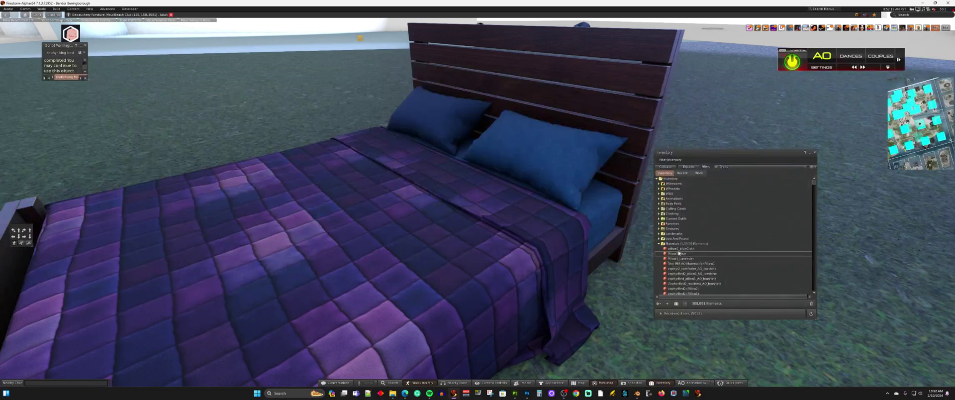
left_click_drag(680, 249, 449, 135)
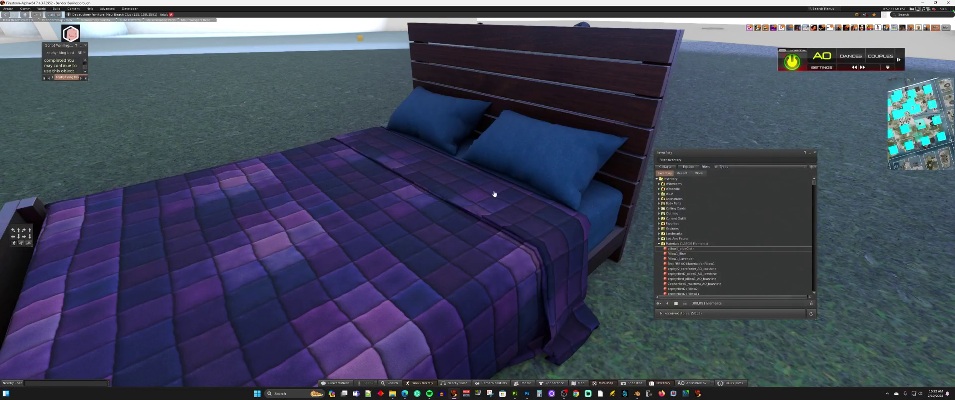
left_click_drag(457, 135, 478, 203)
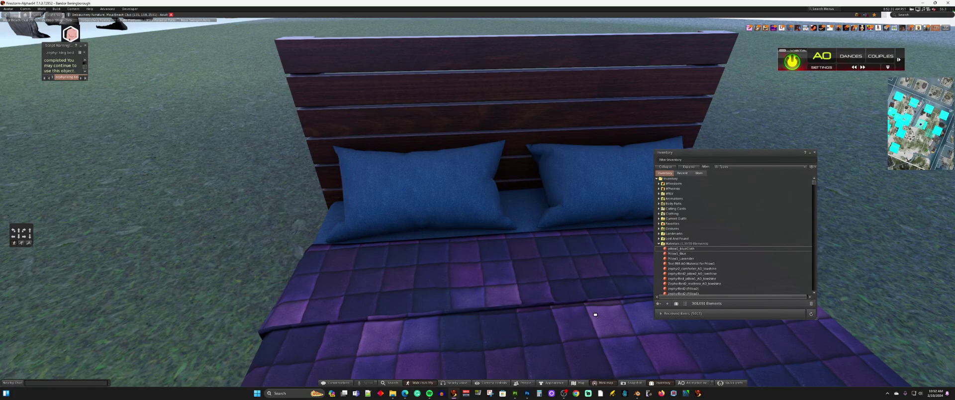
left_click_drag(596, 314, 517, 298)
left_click_drag(485, 217, 484, 130)
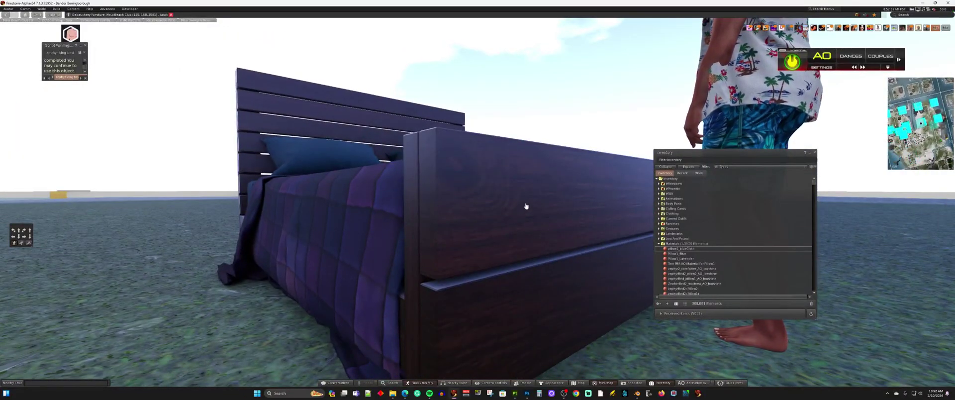
left_click_drag(526, 205, 485, 249)
left_click_drag(343, 153, 497, 207)
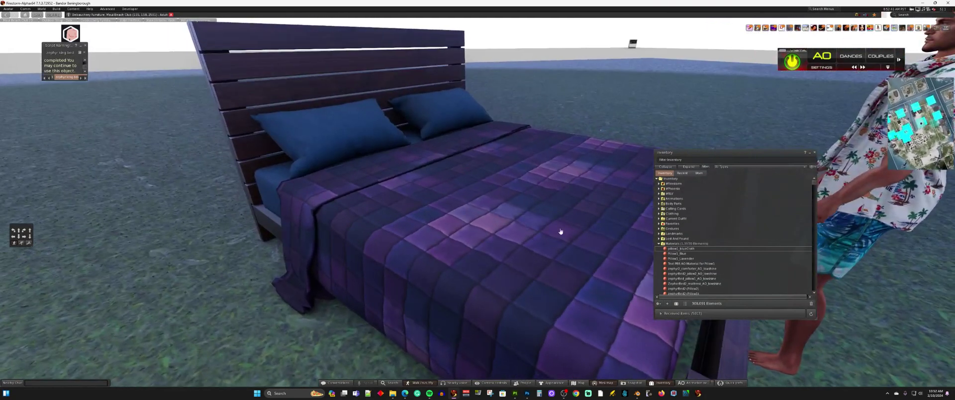
Edit the comforter's material and lower its roughness factor for a glossy, mirror-like finish.
right_click(545, 239)
left_click(557, 251)
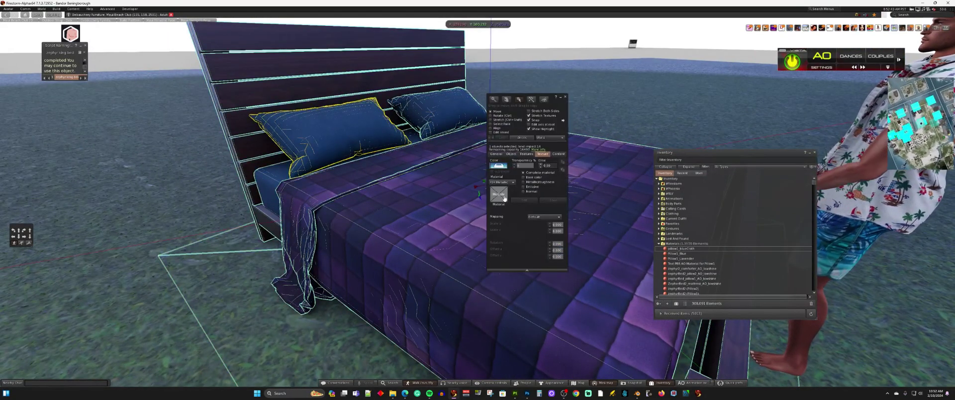
left_click(492, 124)
left_click(455, 205)
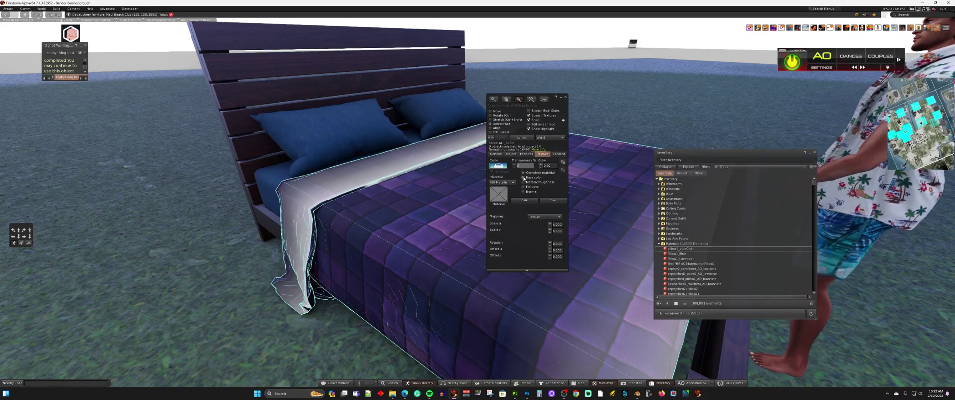
left_click(525, 201)
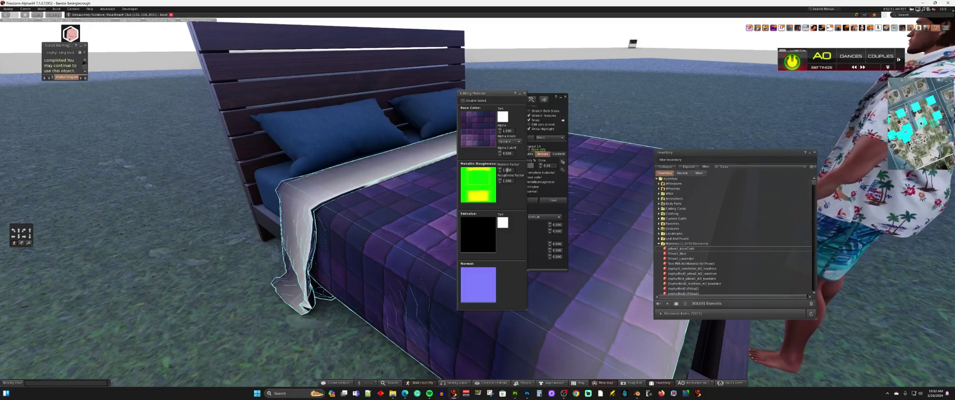
left_click_drag(513, 170, 506, 171)
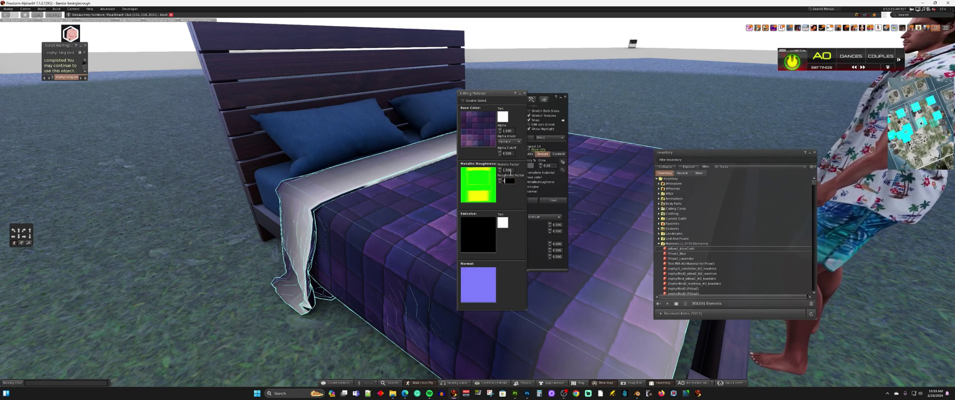
left_click(509, 171)
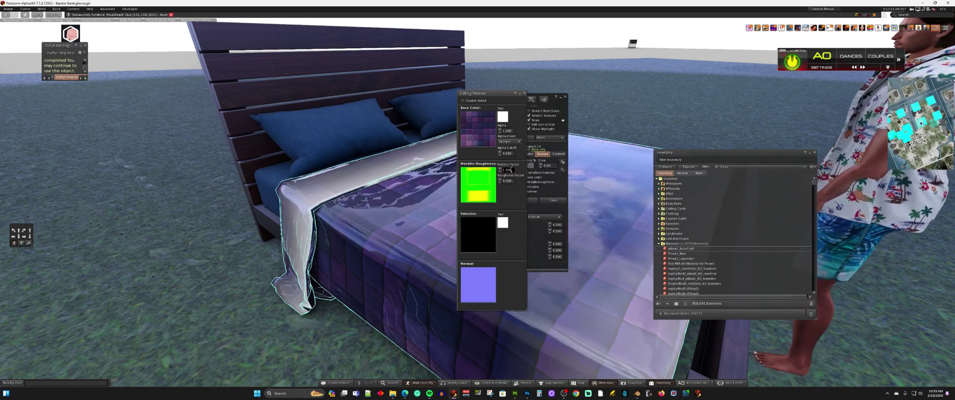
left_click(525, 94)
left_click(565, 97)
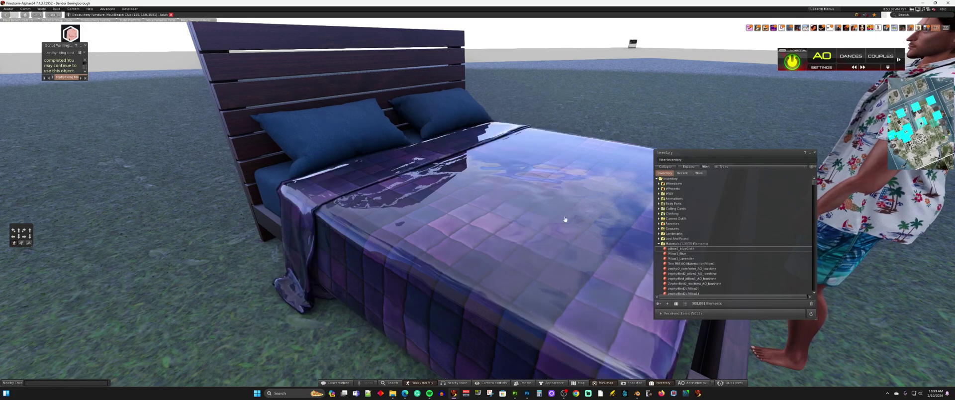
Select the comforter's face again, open its material for editing and lower the metallic factor.
left_click_drag(555, 231, 426, 210)
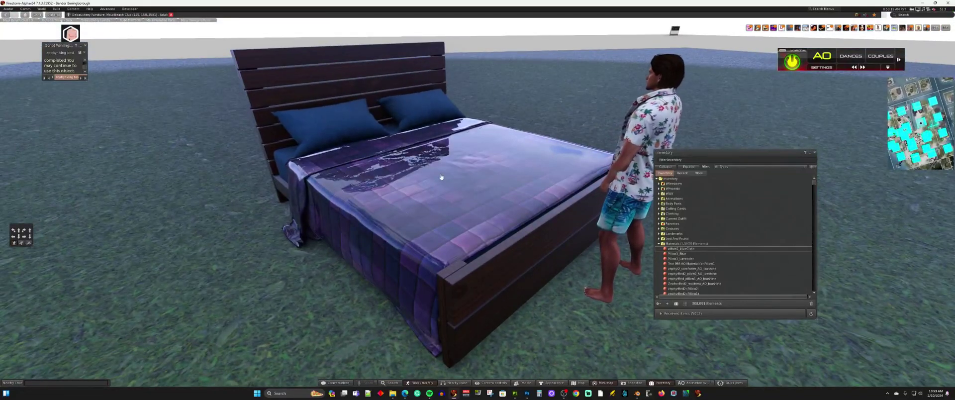
scroll(442, 178, "up", 4)
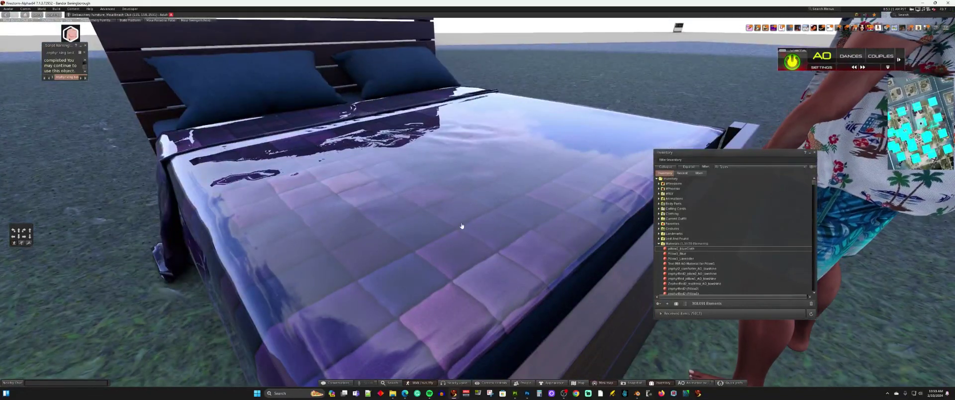
scroll(428, 225, "down", 5)
right_click(432, 221)
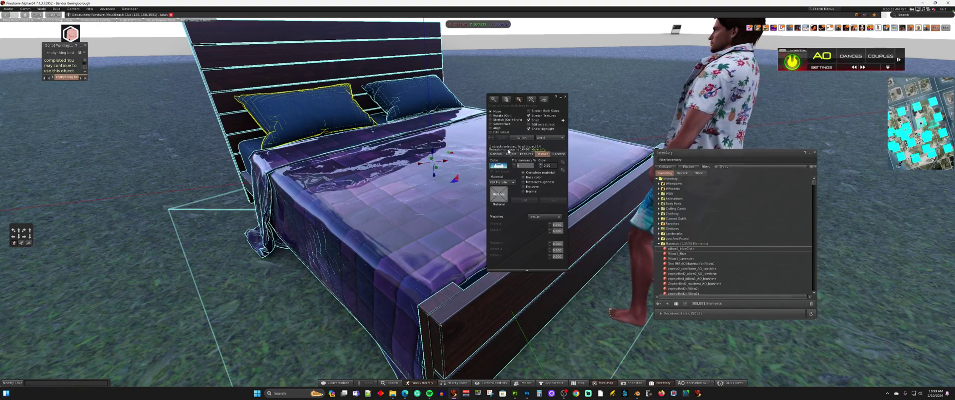
left_click(496, 133)
left_click(431, 178)
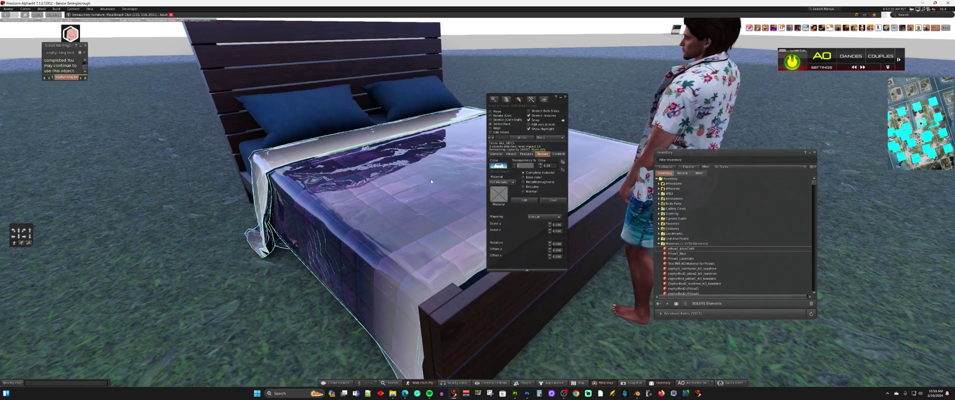
left_click(525, 200)
left_click(507, 170)
type("0")
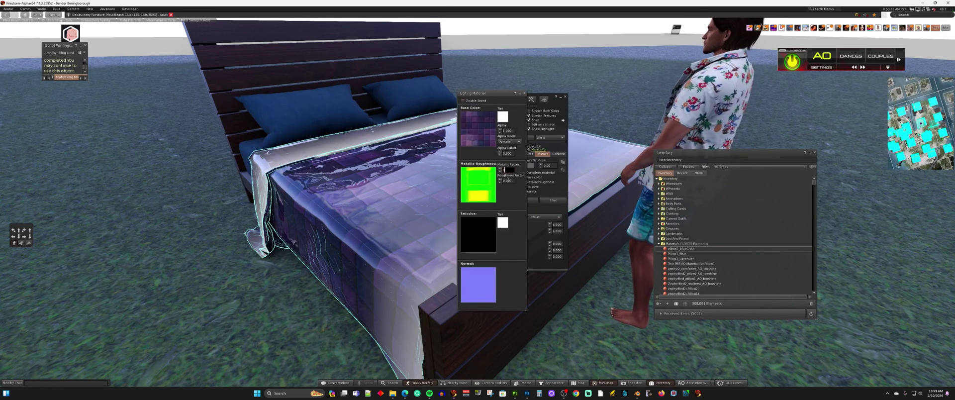
Set the comforter material's roughness factor to 0.5 and finish editing the bed.
left_click(508, 181)
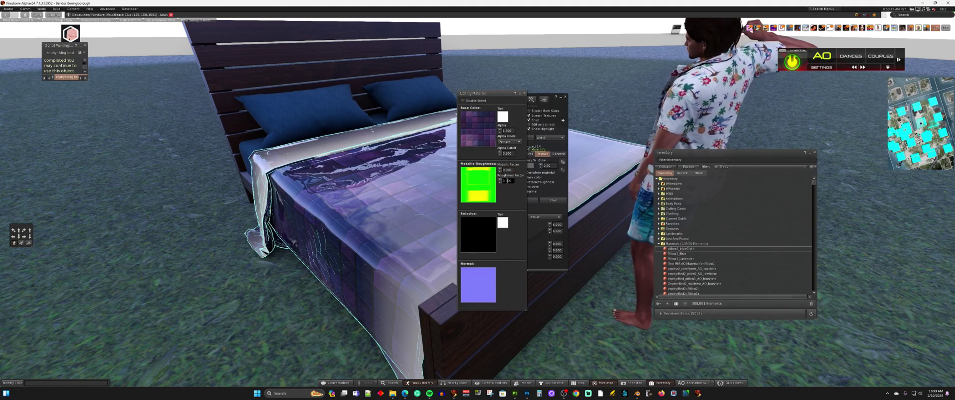
double_click(508, 181)
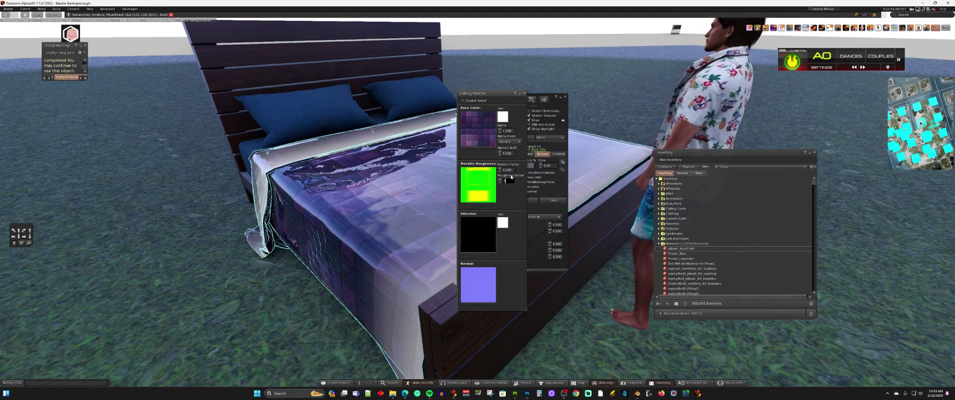
type("5")
key("Return")
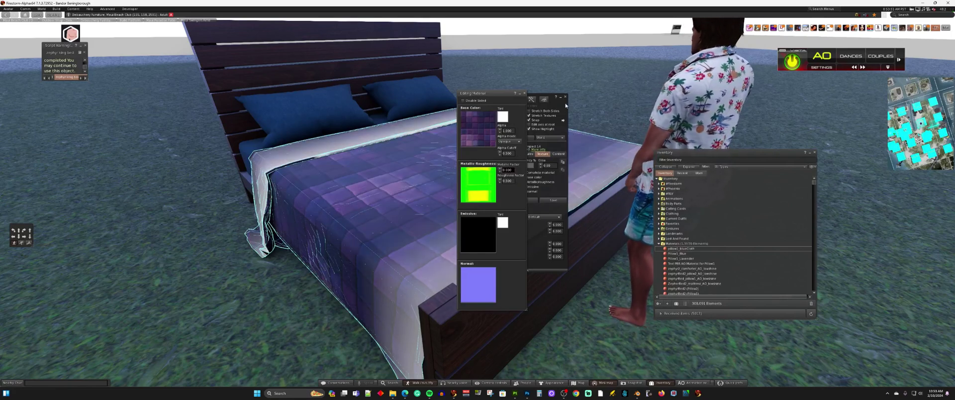
left_click(525, 94)
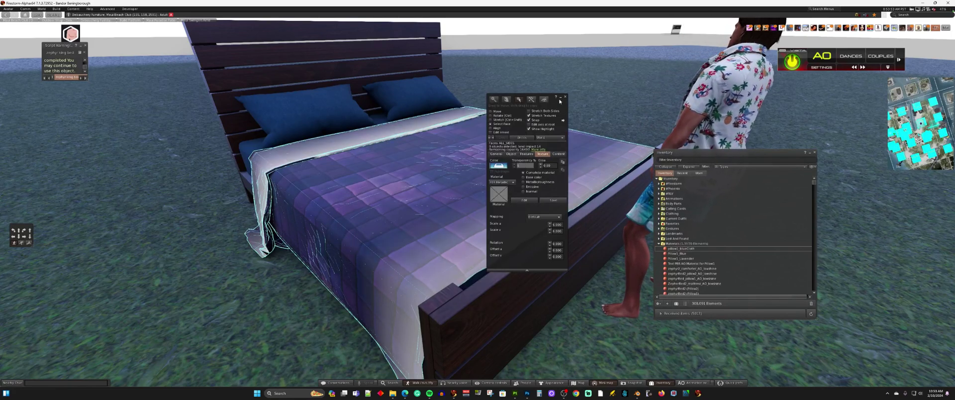
left_click(566, 97)
left_click_drag(448, 199, 428, 172)
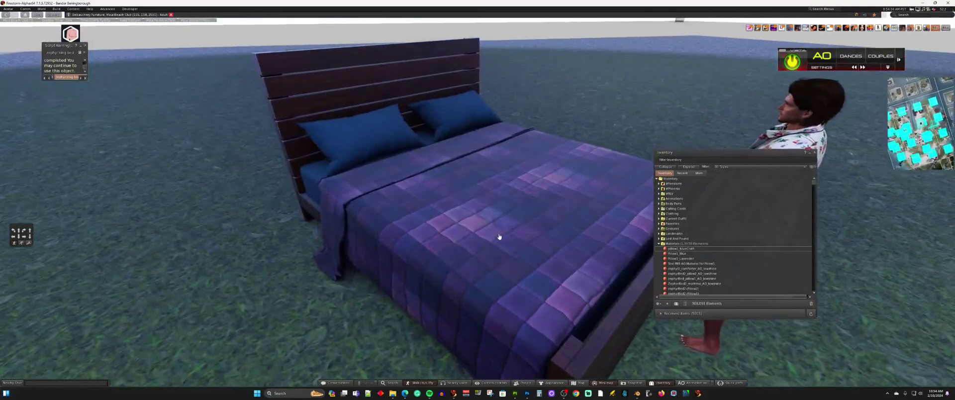
Edit the comforter's material, set its roughness factor to 1 and finish editing the bed.
right_click(499, 235)
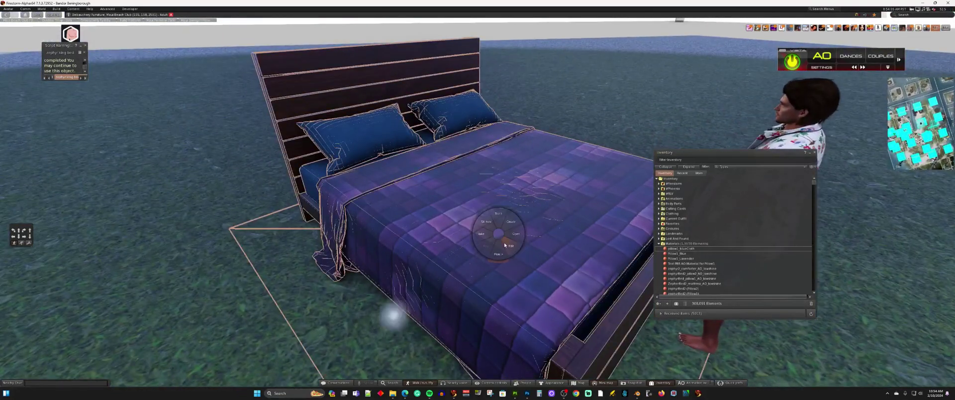
left_click(507, 242)
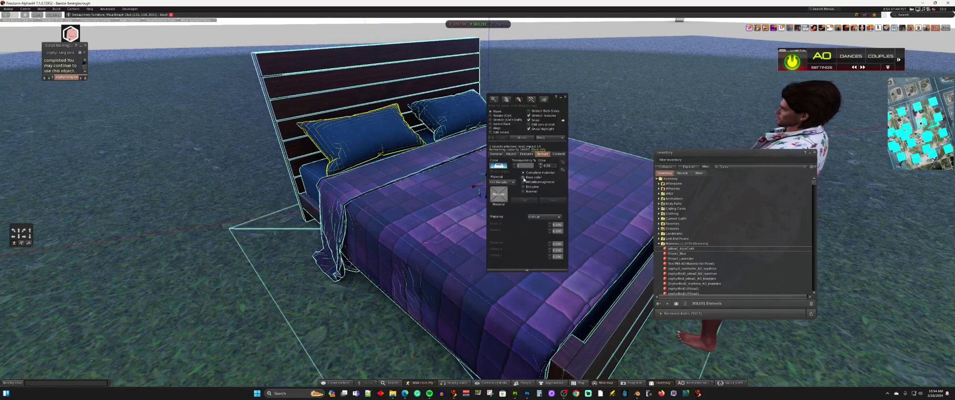
left_click(503, 125)
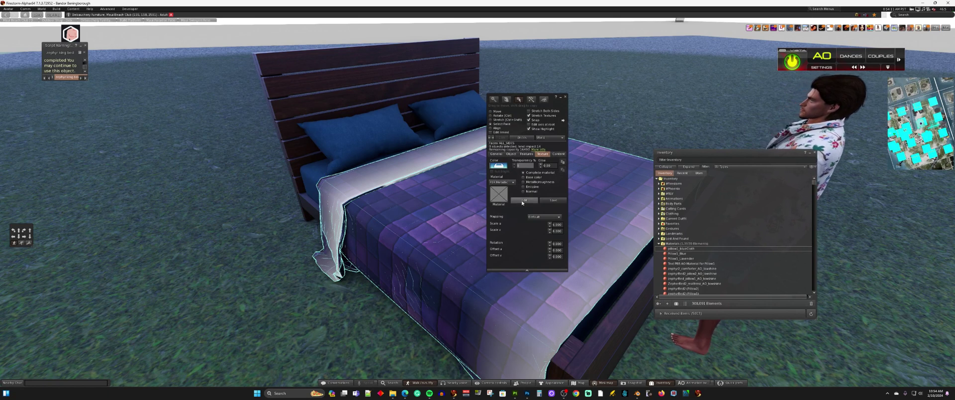
left_click(524, 200)
double_click(507, 181)
type("1")
key("Return")
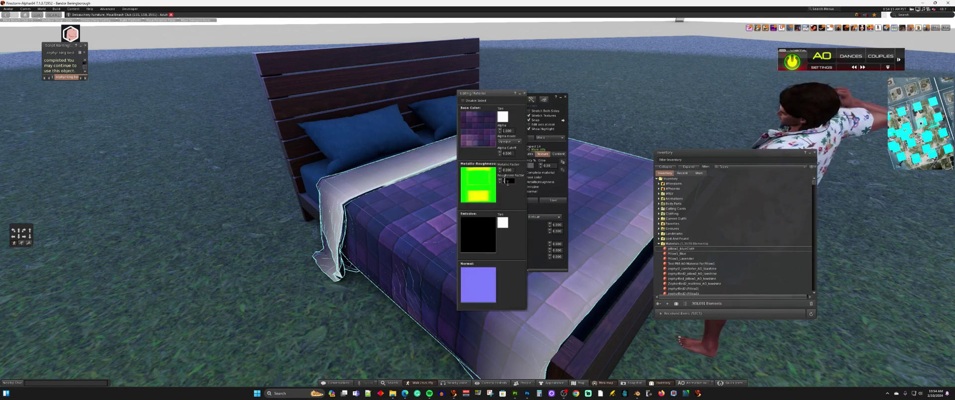
left_click(524, 95)
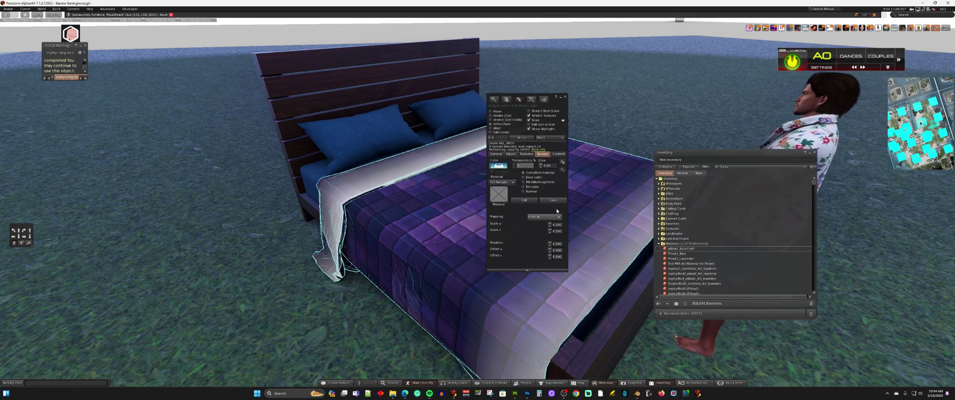
left_click(566, 96)
Select the bed's footboard face, lower its material's roughness factor and finish editing the bed.
left_click_drag(507, 239, 478, 206)
right_click(463, 207)
left_click(471, 214)
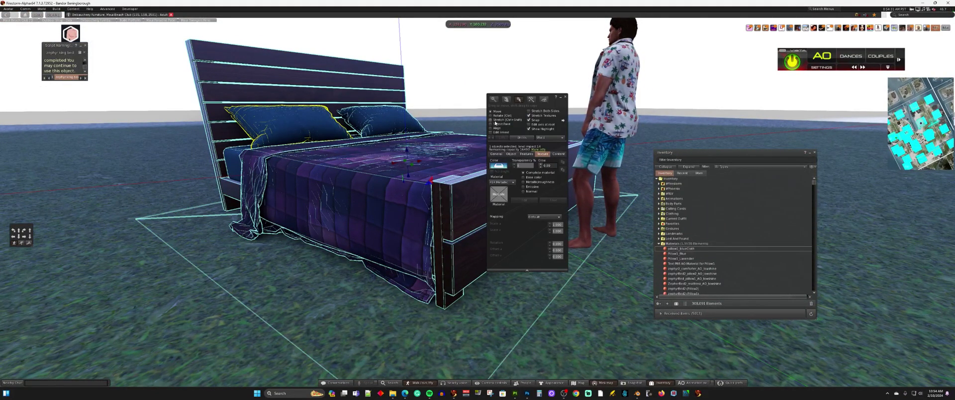
left_click(496, 125)
left_click(461, 211)
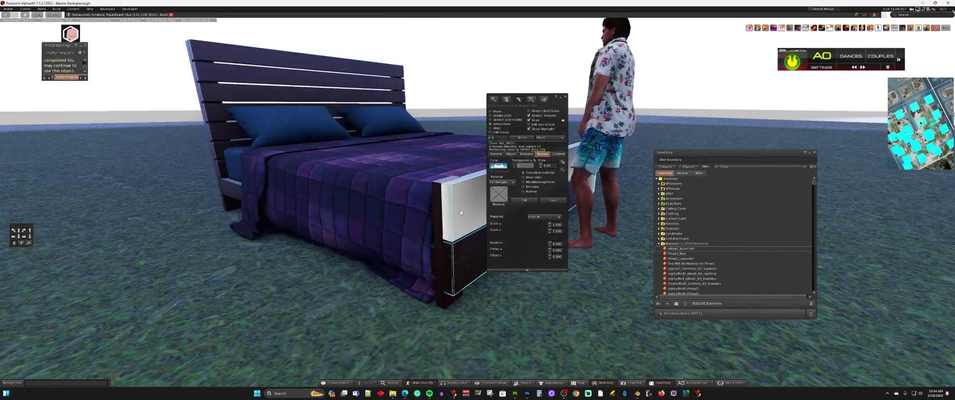
left_click(525, 200)
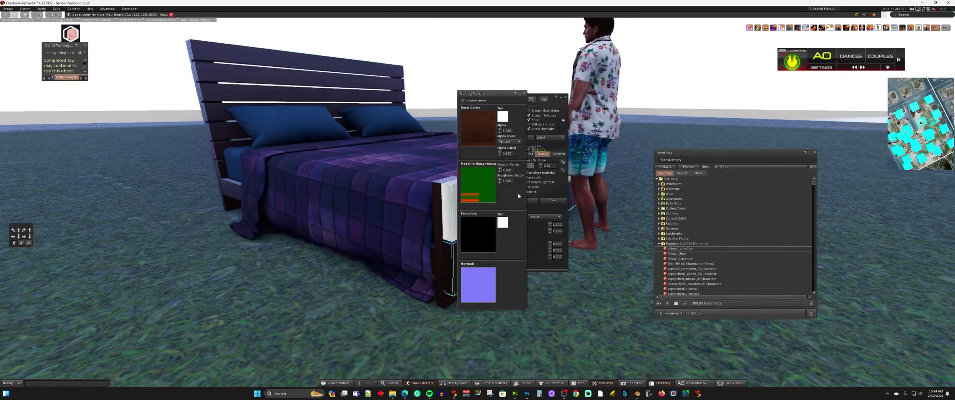
left_click(506, 180)
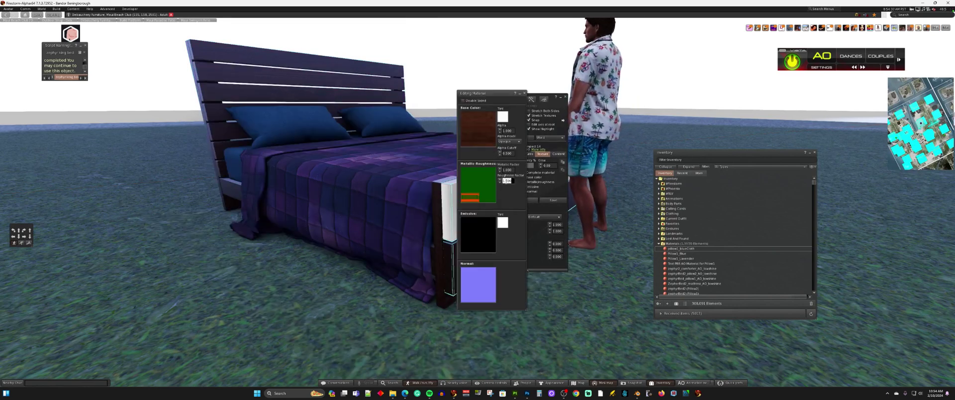
key("BackSpace")
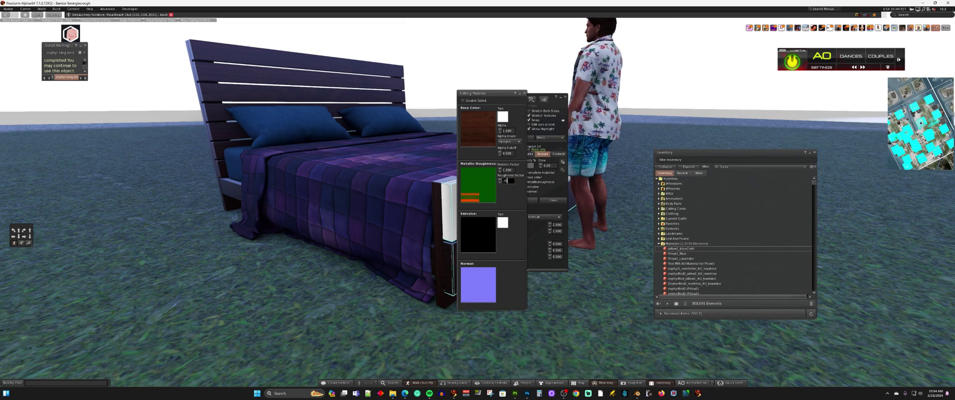
left_click(523, 94)
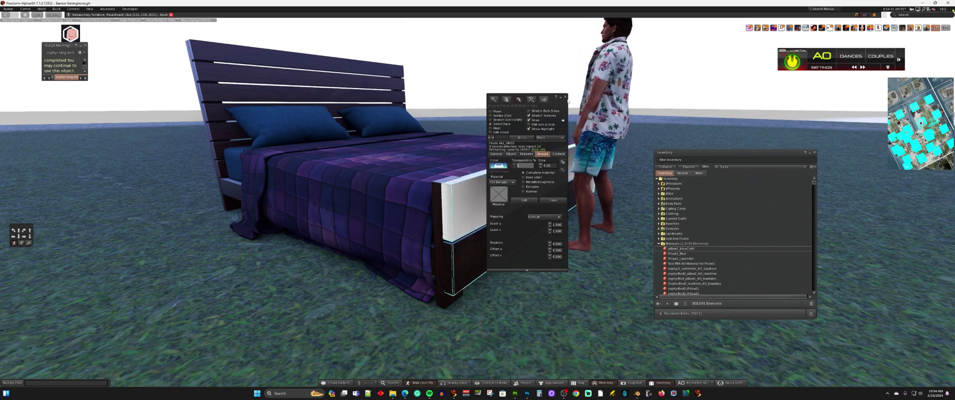
left_click(565, 96)
Examine the bed's finish from several angles and compare it with the surrounding scene and the material display walls.
left_click_drag(529, 205, 469, 192)
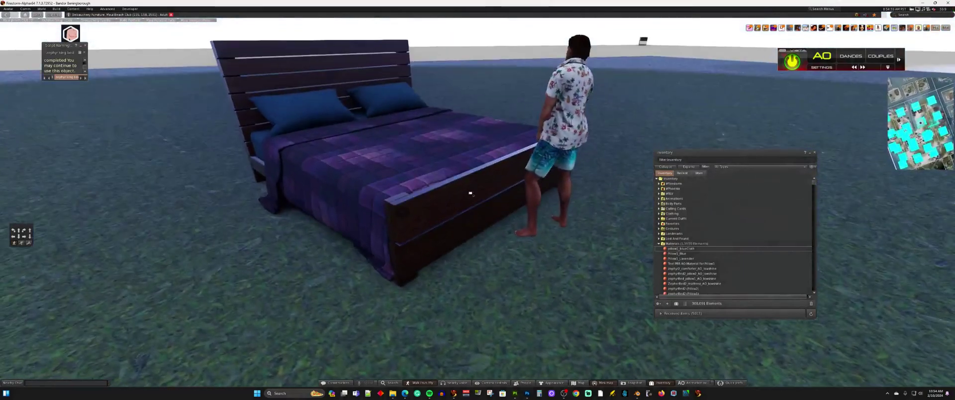
left_click_drag(416, 168, 478, 202)
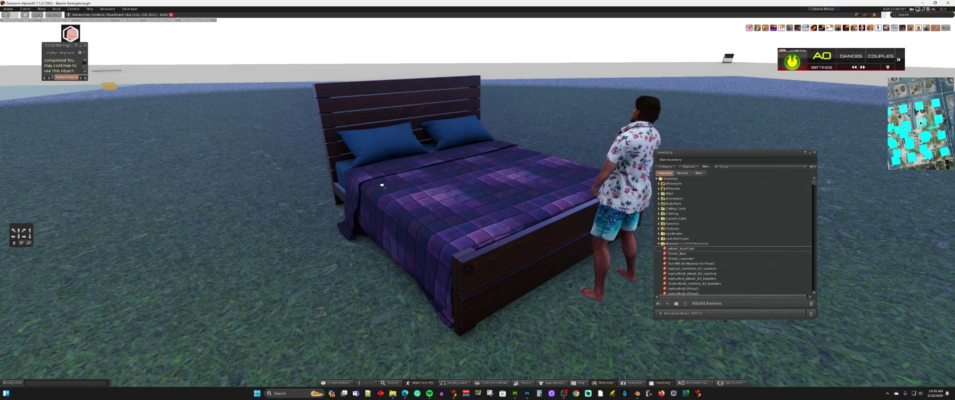
key("Escape")
left_click_drag(360, 179, 169, 185)
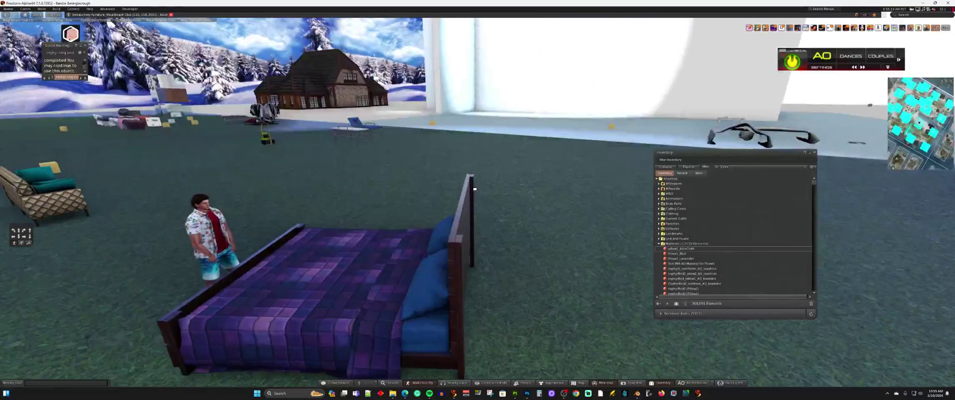
left_click_drag(438, 130, 328, 115)
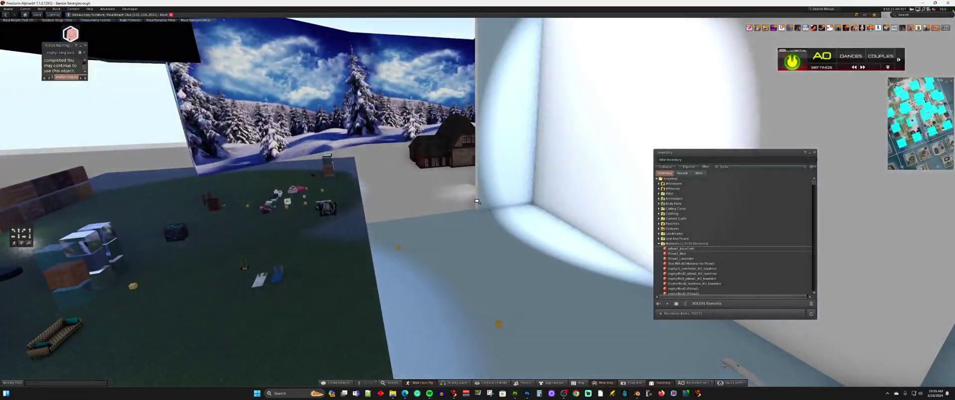
left_click(142, 240, "alt")
left_click_drag(378, 193, 398, 100)
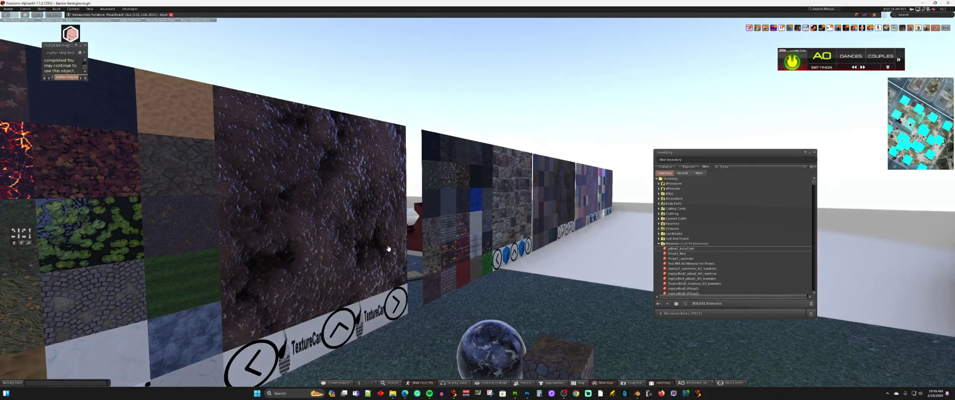
left_click_drag(491, 348, 490, 205)
left_click_drag(490, 269, 468, 228)
left_click_drag(199, 226, 298, 214)
mouse_move(470, 199)
left_mouse_down()
mouse_move(467, 149)
mouse_move(452, 186)
mouse_move(477, 203)
left_mouse_up()
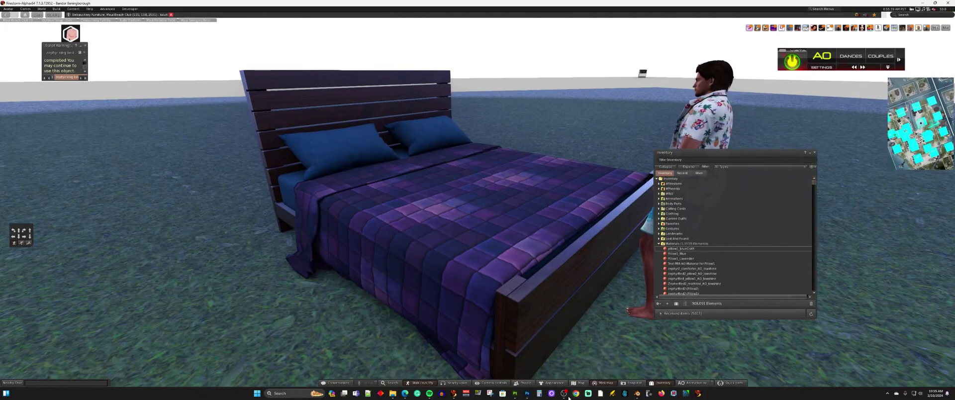
Switch to the OBS Studio window.
mouse_move(565, 394)
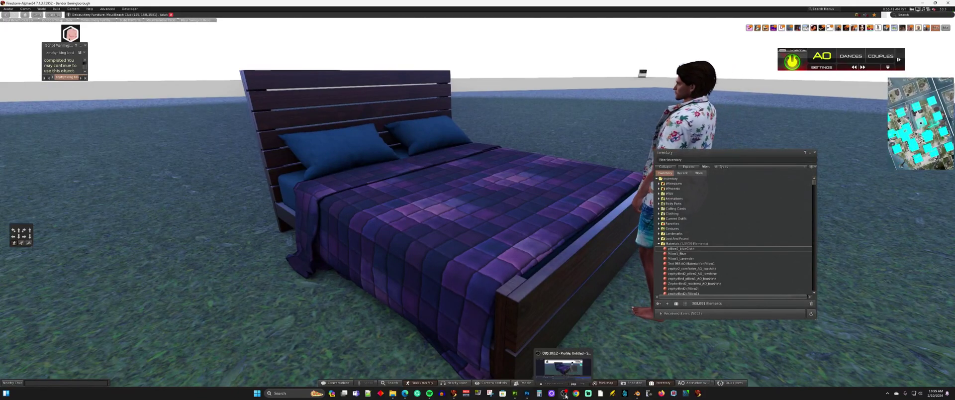
left_click(564, 394)
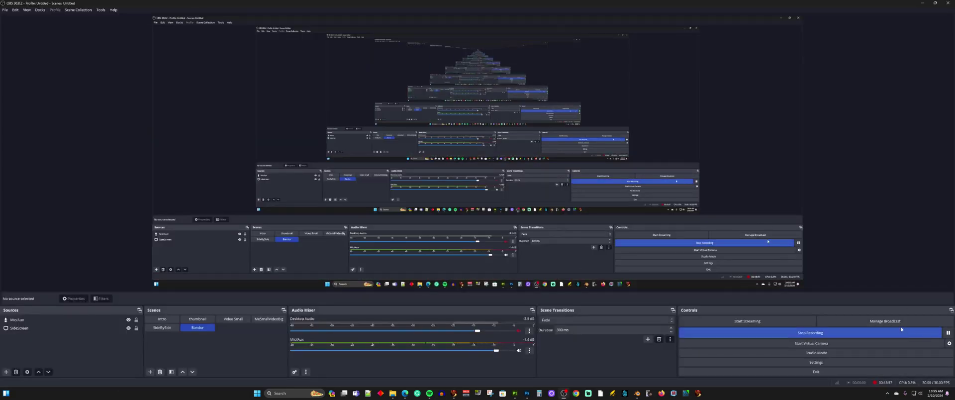